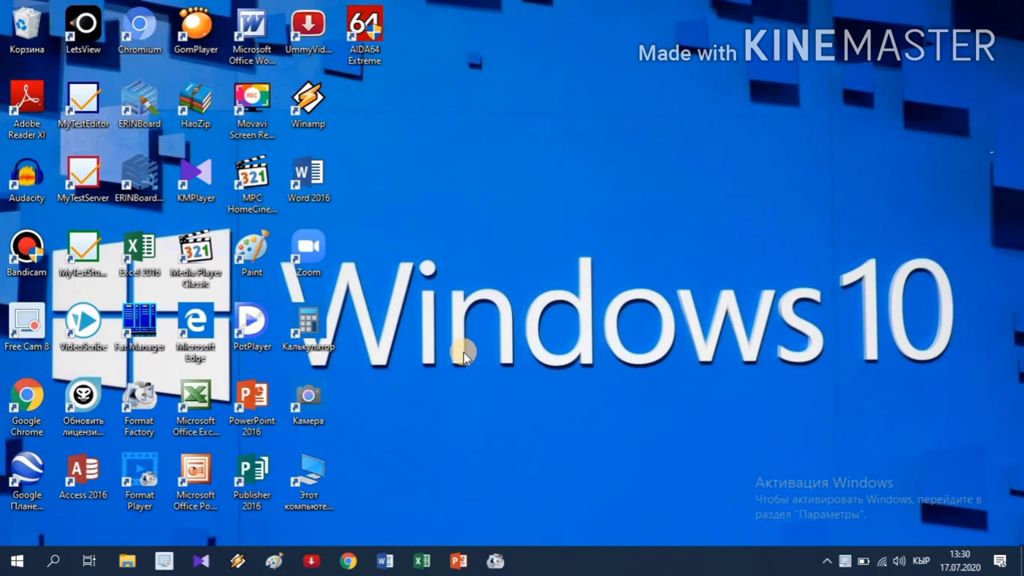
- Launch Google Chrome from the taskbar and maximize its window
click(346, 565)
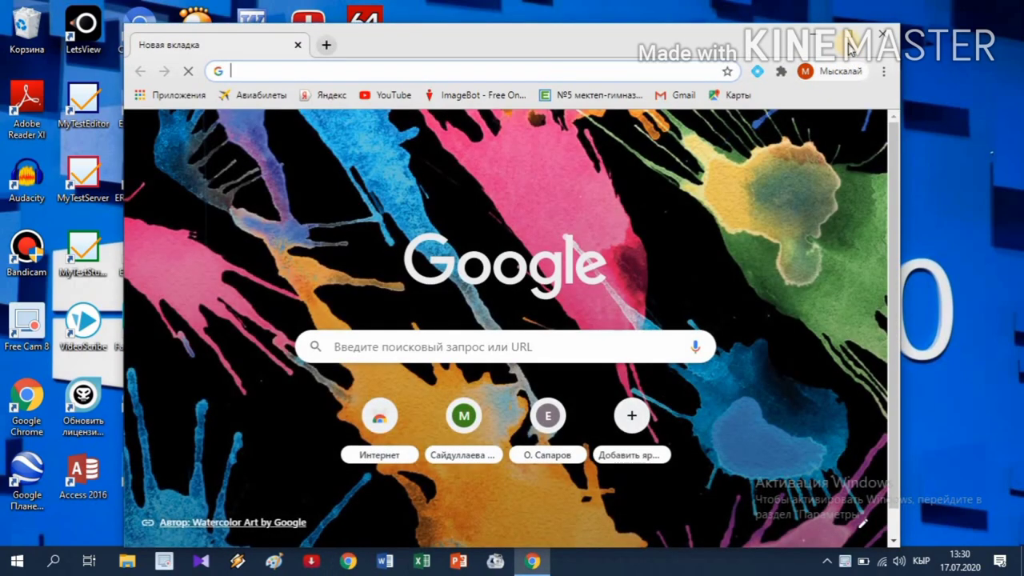
click(849, 36)
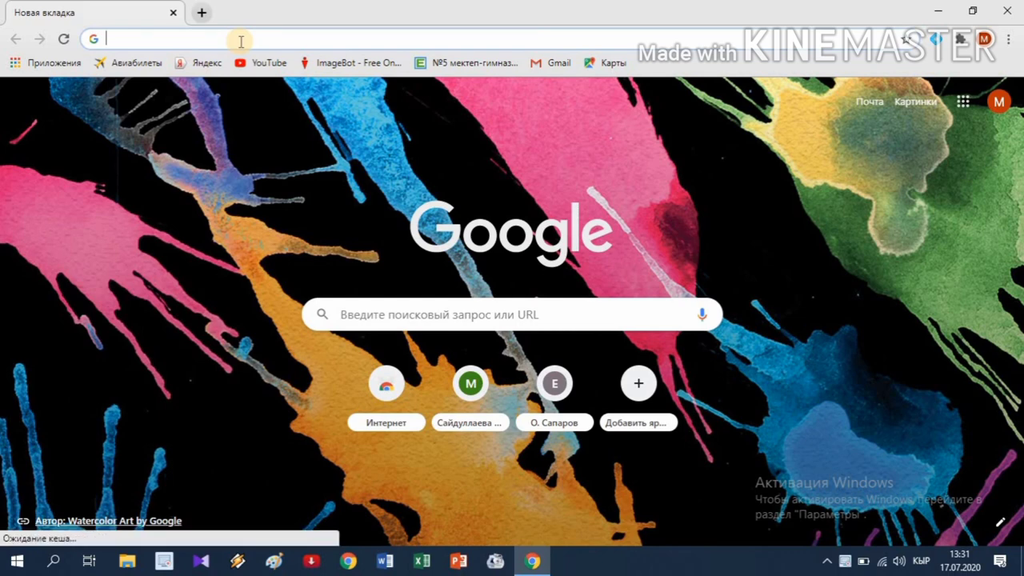
- Enter spuz.edu.gov.kg in the Chrome address bar, switching to the Latin keyboard layout first
key(alt+shift)
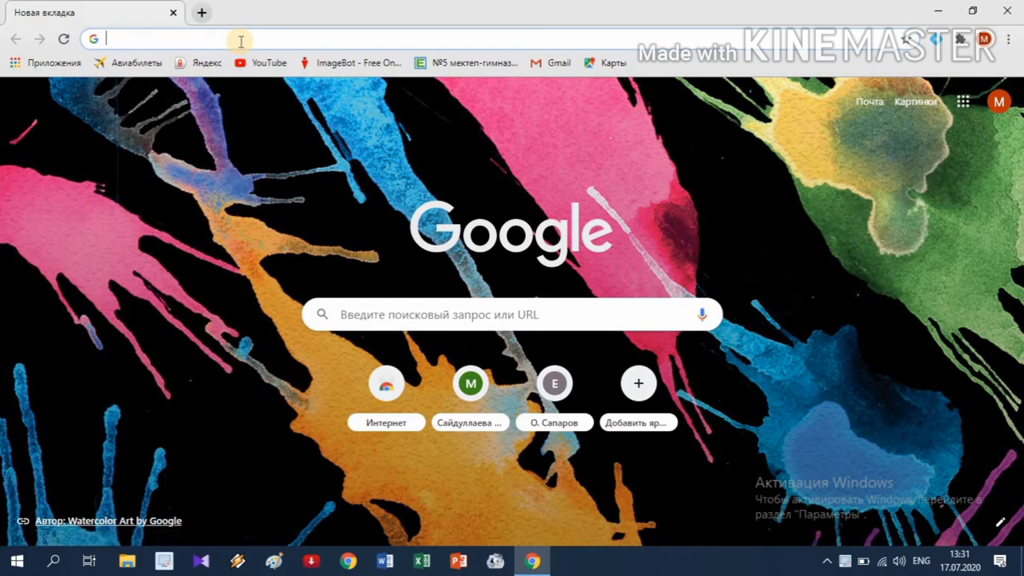
text(s)
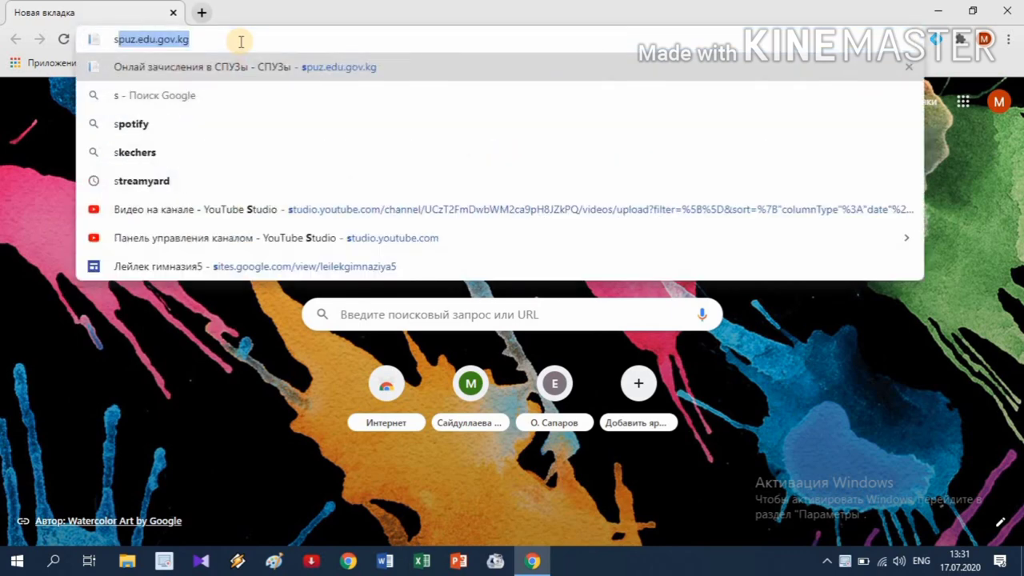
text(puz)
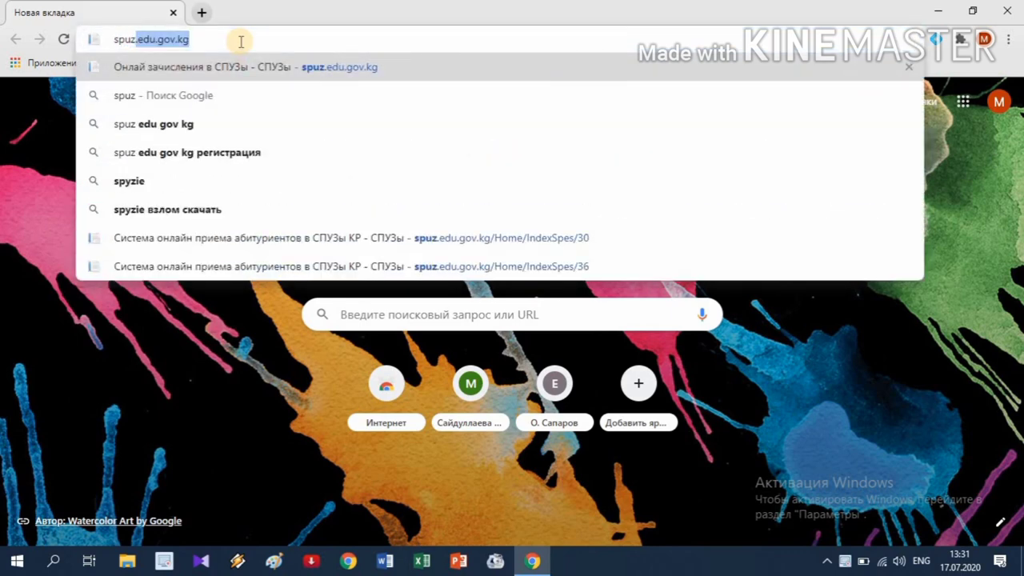
text(.ed)
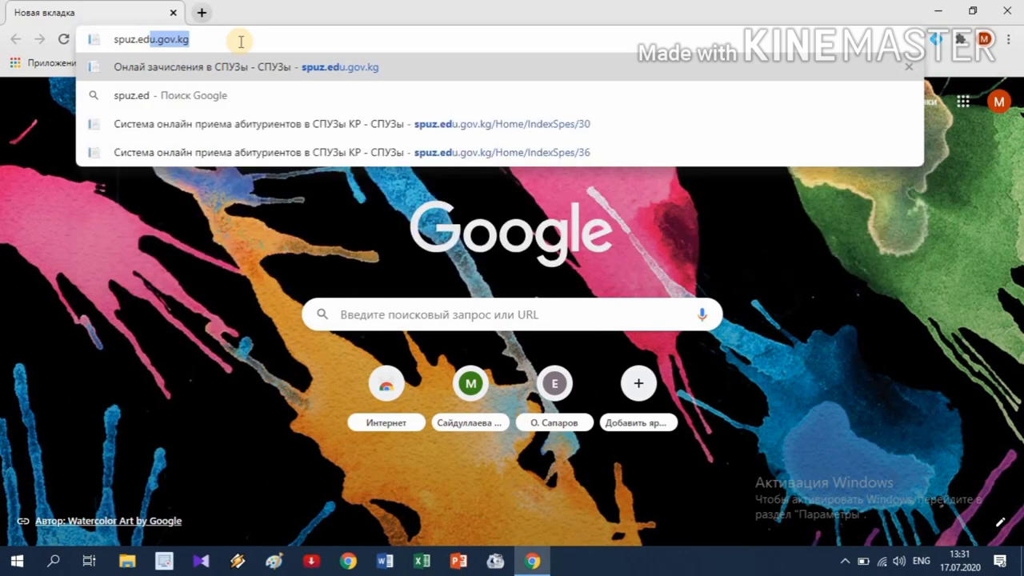
text(u.)
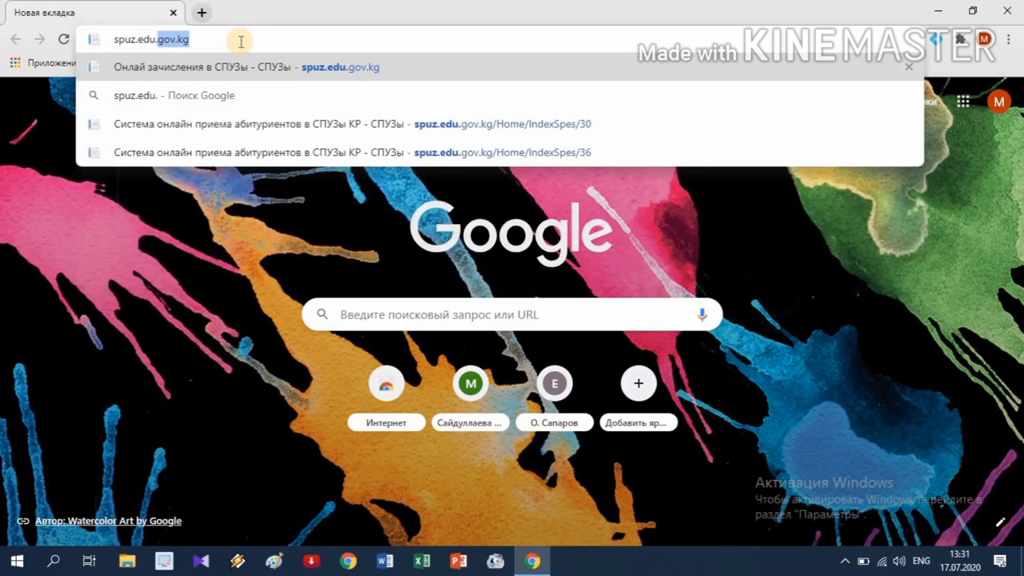
text(gov.)
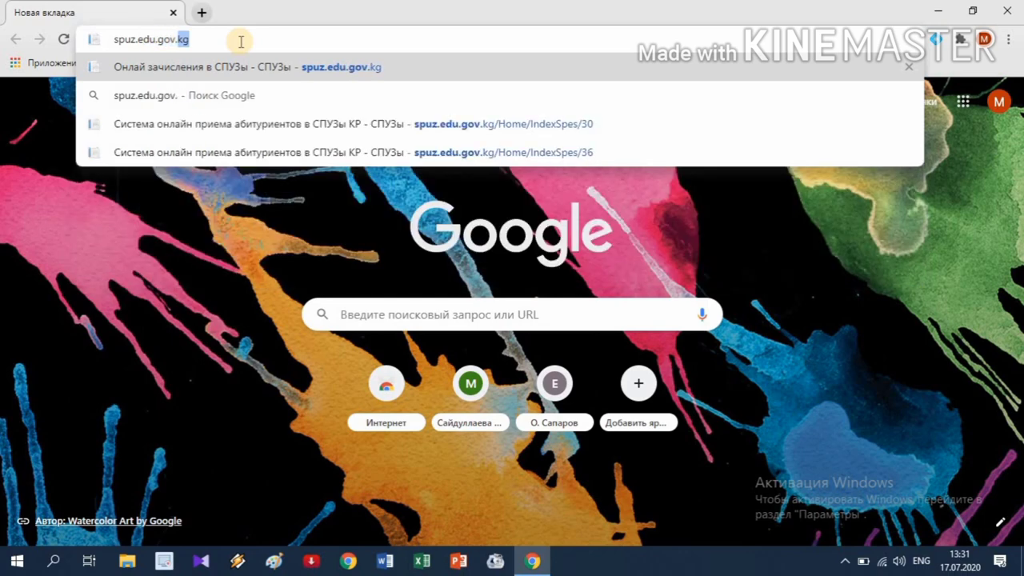
text(kg)
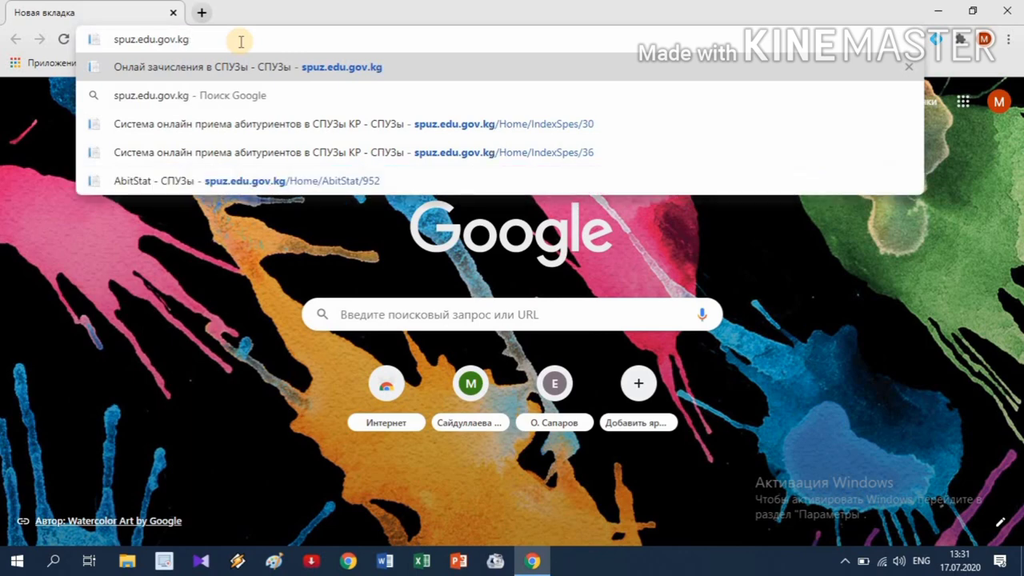
key(Return)
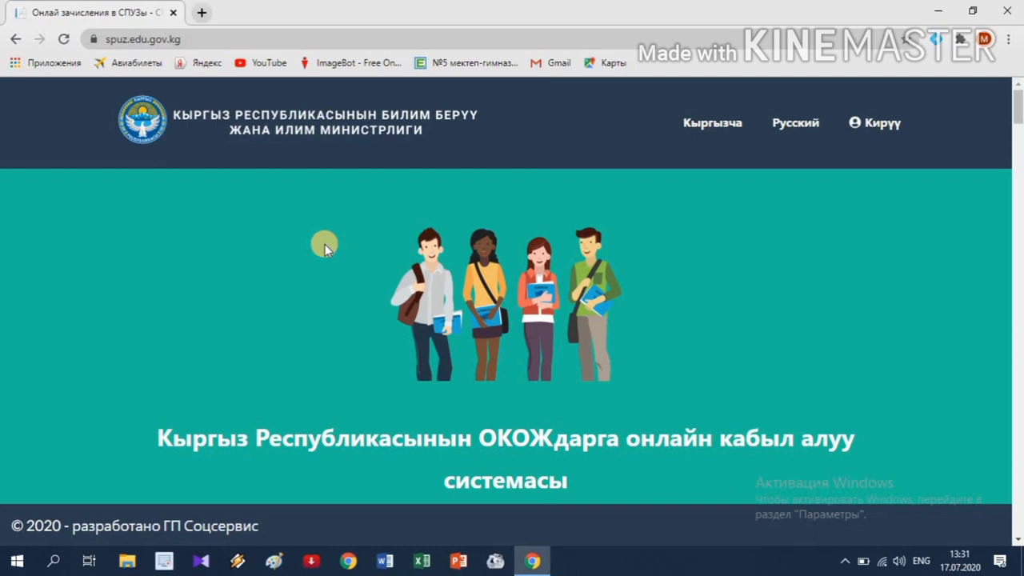
- Scroll down the portal home page to the г. Бишкек college list
scroll(325, 244, down, 5)
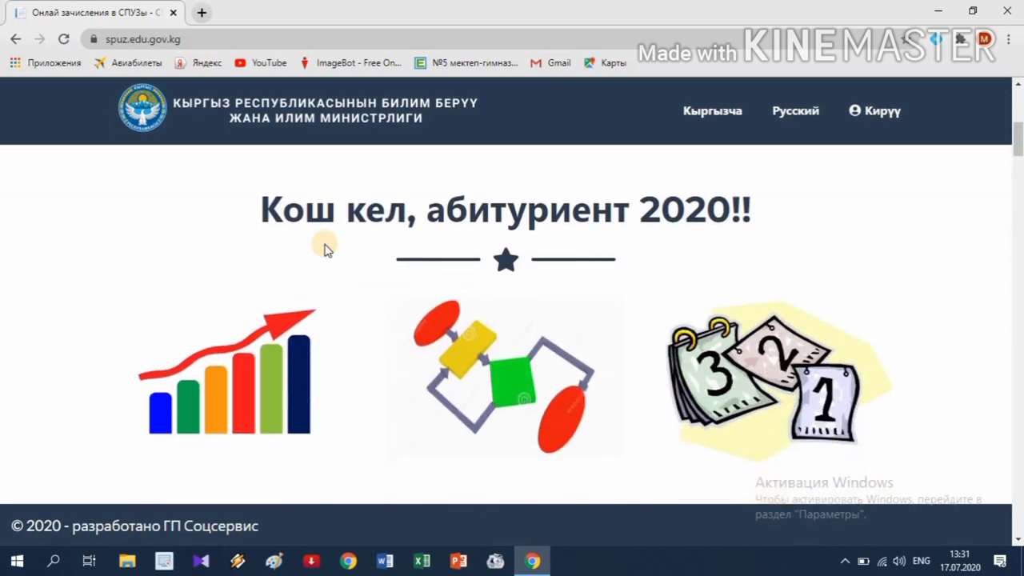
scroll(325, 244, down, 5)
scroll(325, 244, up, 1)
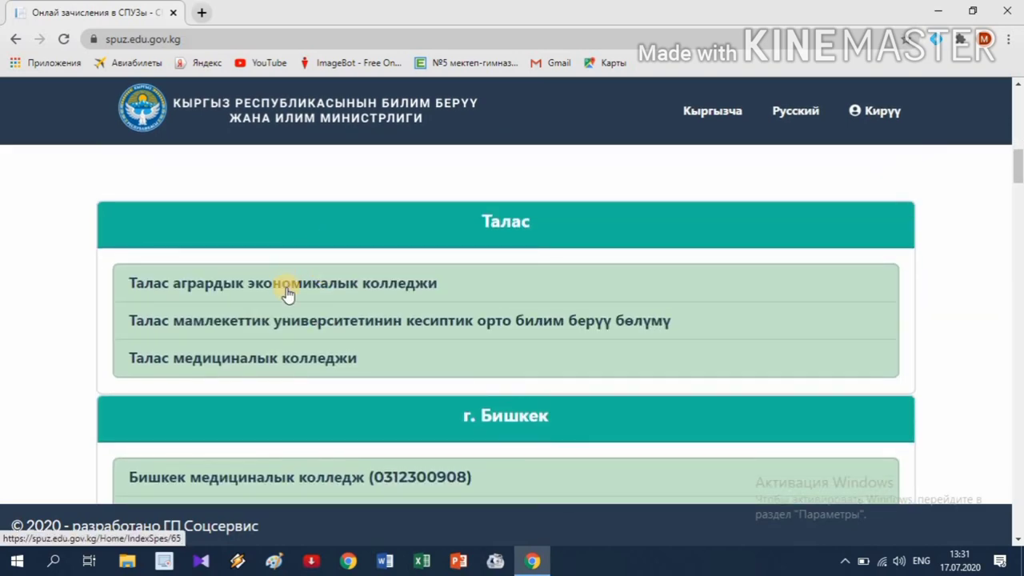
scroll(288, 294, down, 1)
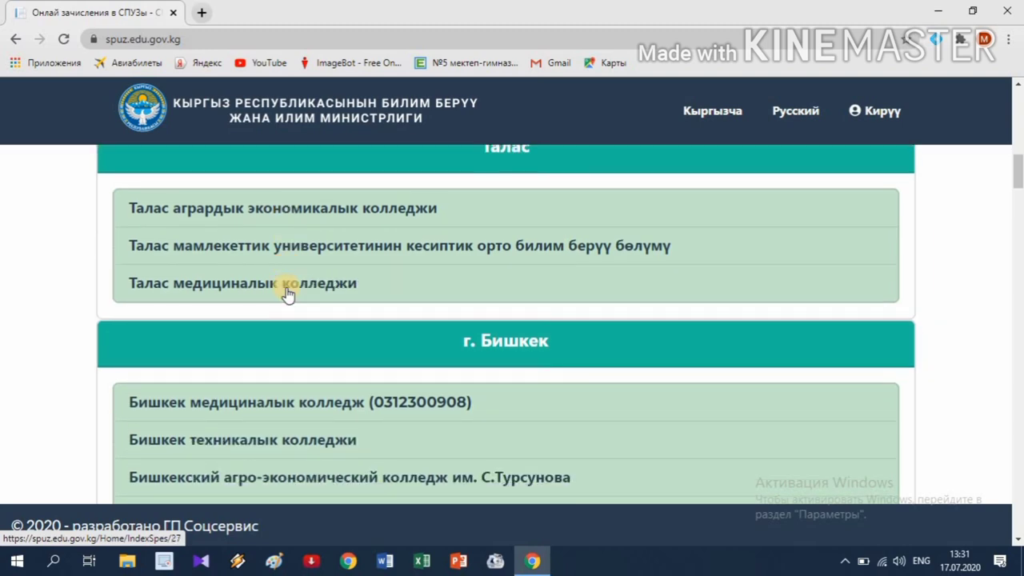
scroll(288, 294, down, 1)
scroll(288, 294, down, 1)
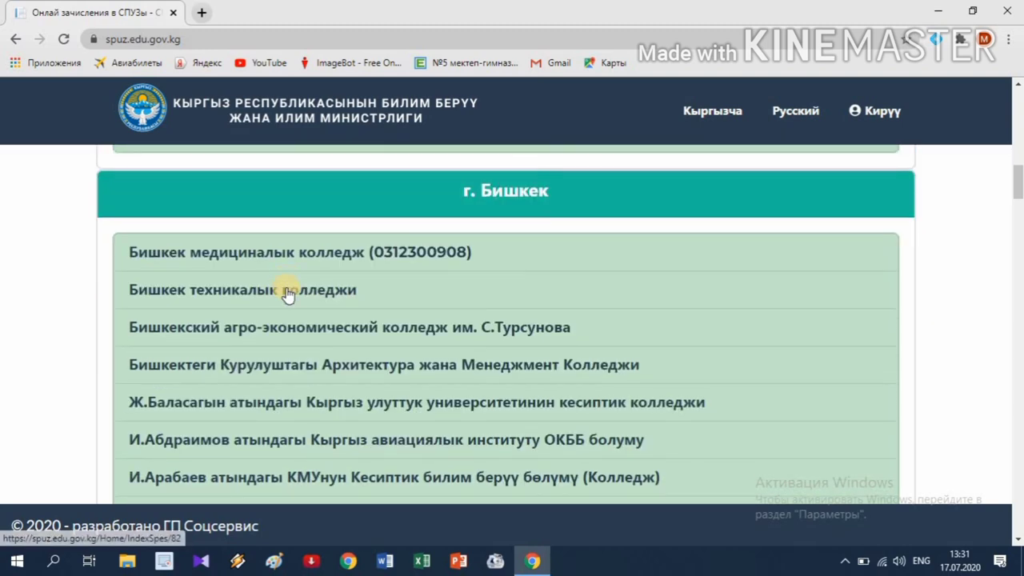
scroll(288, 294, down, 1)
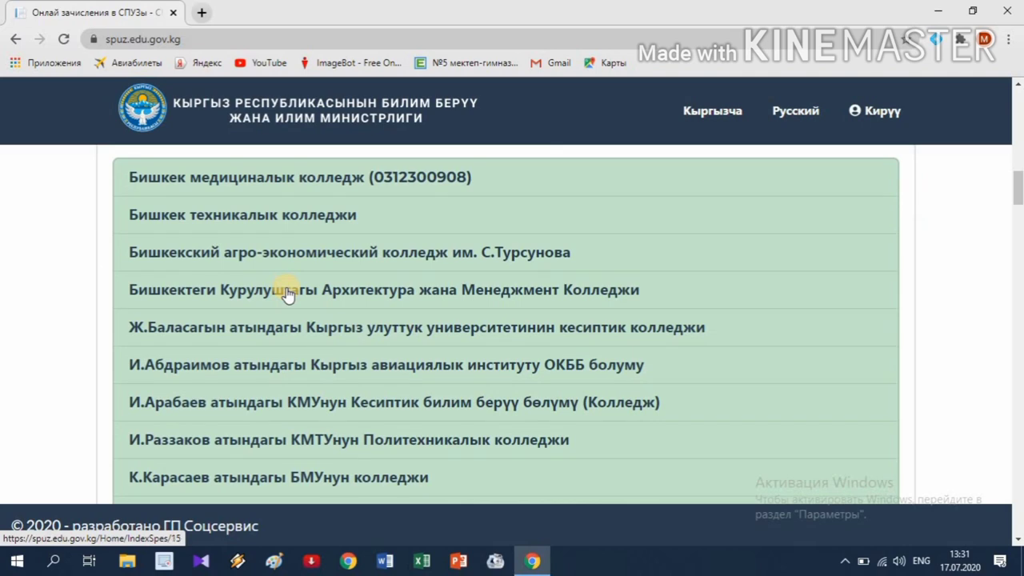
scroll(286, 290, up, 2)
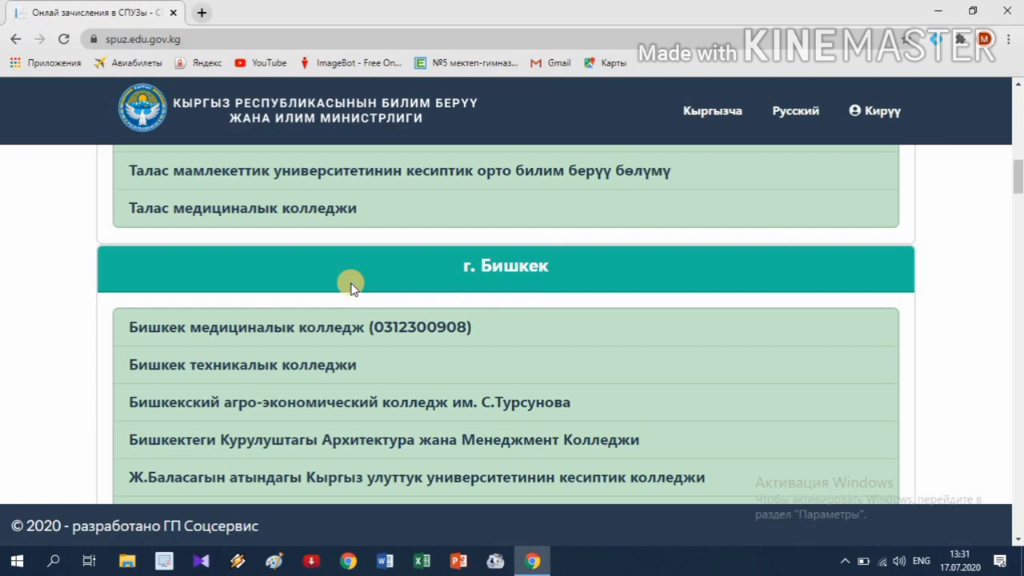
scroll(352, 287, down, 1)
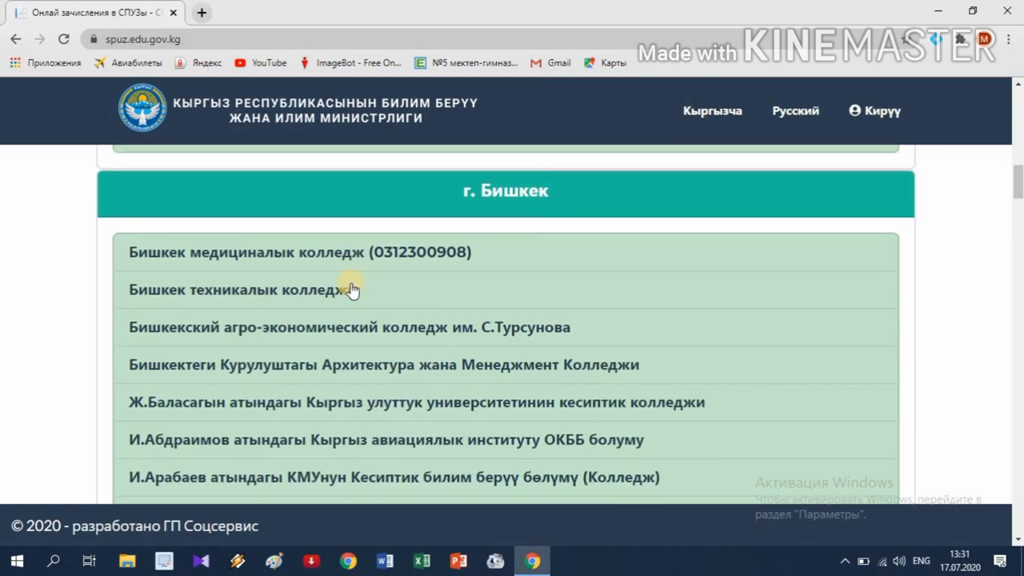
scroll(350, 288, down, 1)
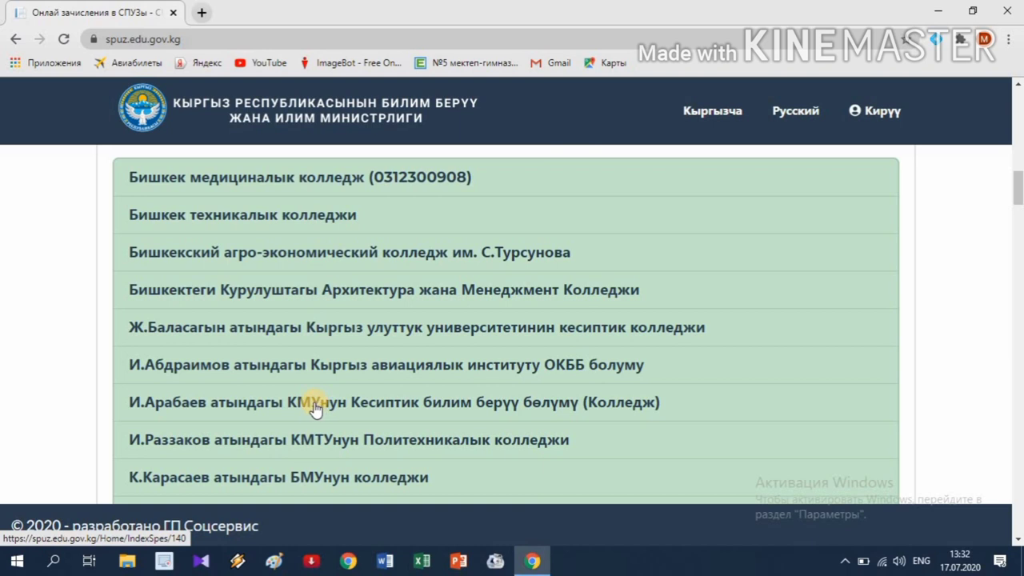
- Open the И.Арабаев атындагы КМУнун Кесиптик билим берүү бөлүмү (Колледж) specialties and fees page
click(314, 408)
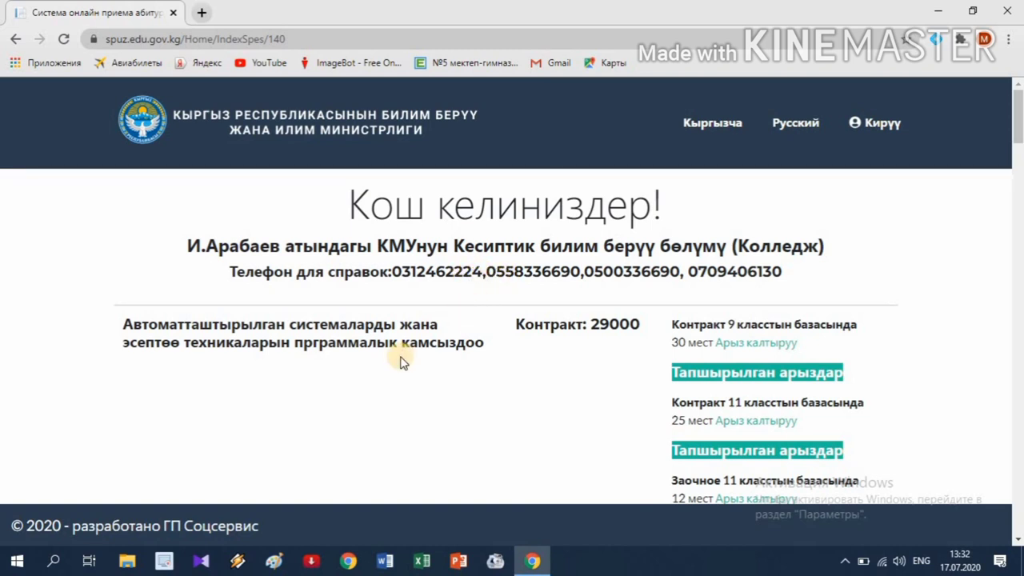
scroll(402, 362, down, 1)
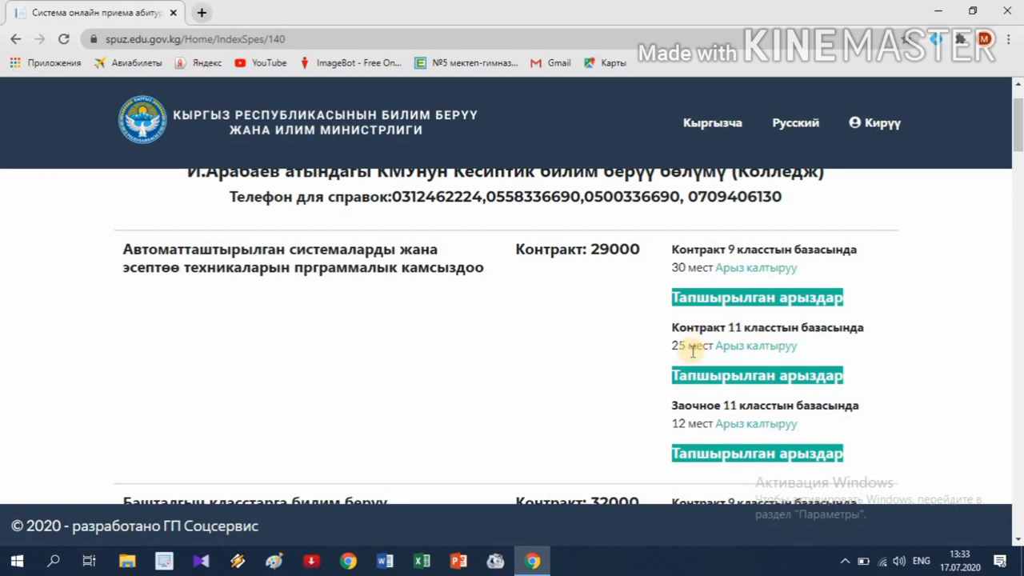
- Open the Арыз калтыруу form for Башталгыч класстарга билим берүү, Заочное 11 класстын базасында
scroll(693, 351, down, 1)
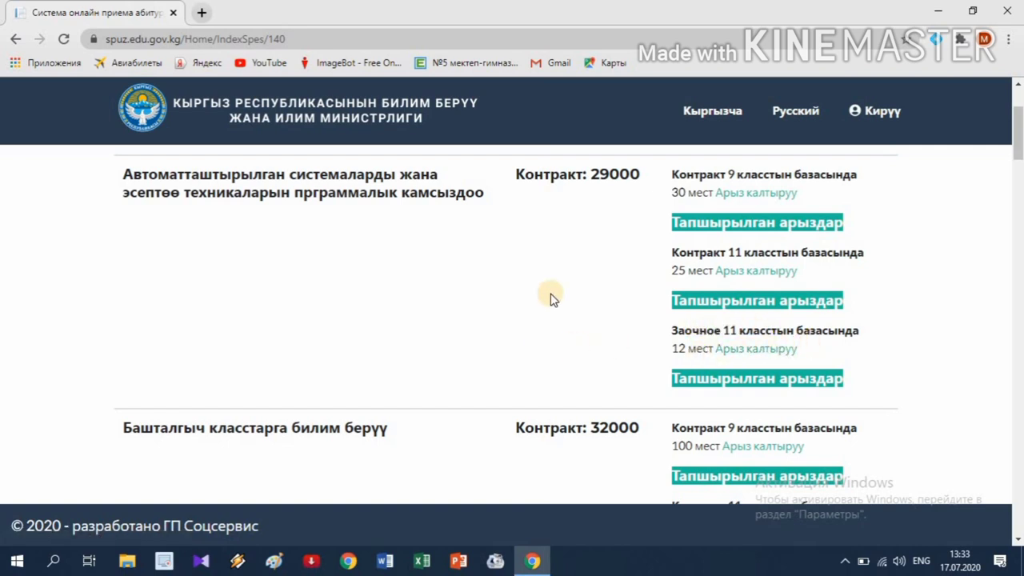
scroll(550, 298, down, 3)
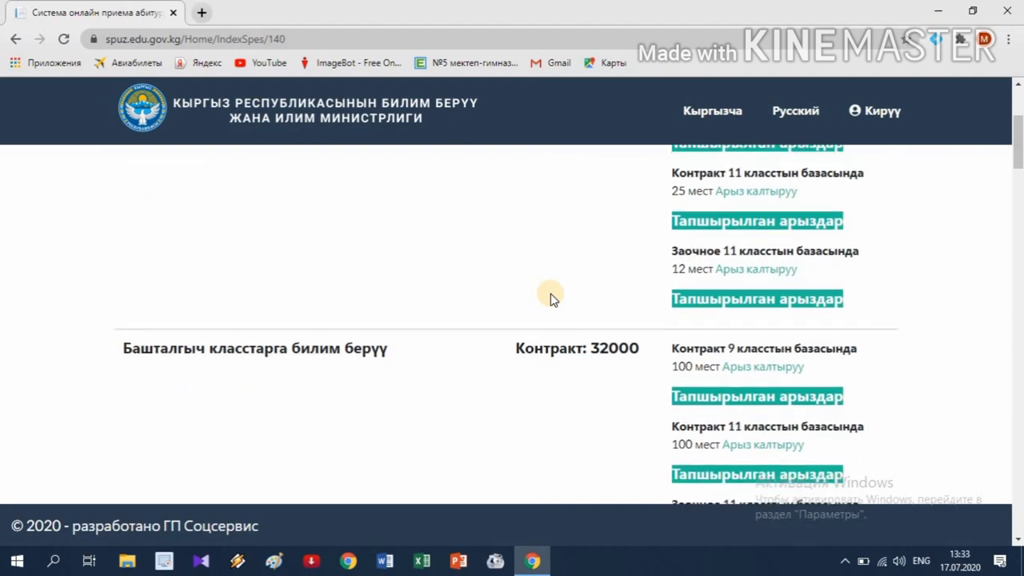
scroll(550, 298, up, 1)
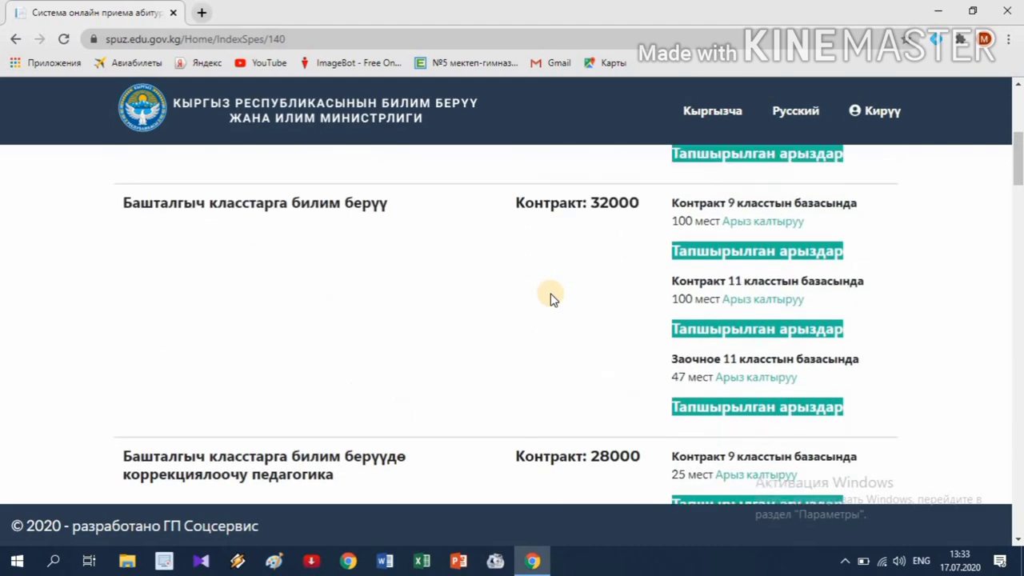
scroll(550, 298, down, 3)
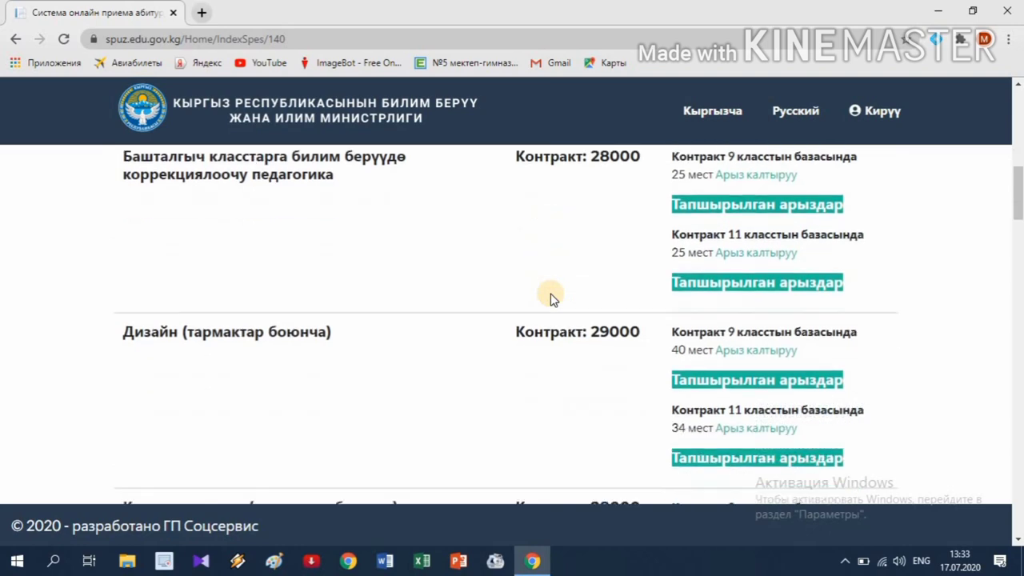
scroll(550, 297, up, 1)
scroll(550, 298, up, 2)
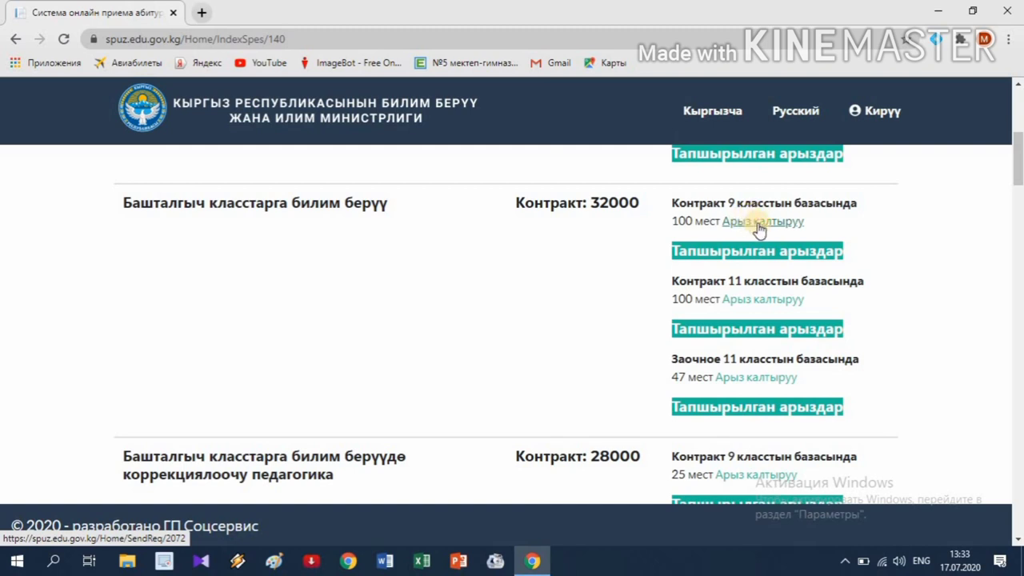
click(749, 383)
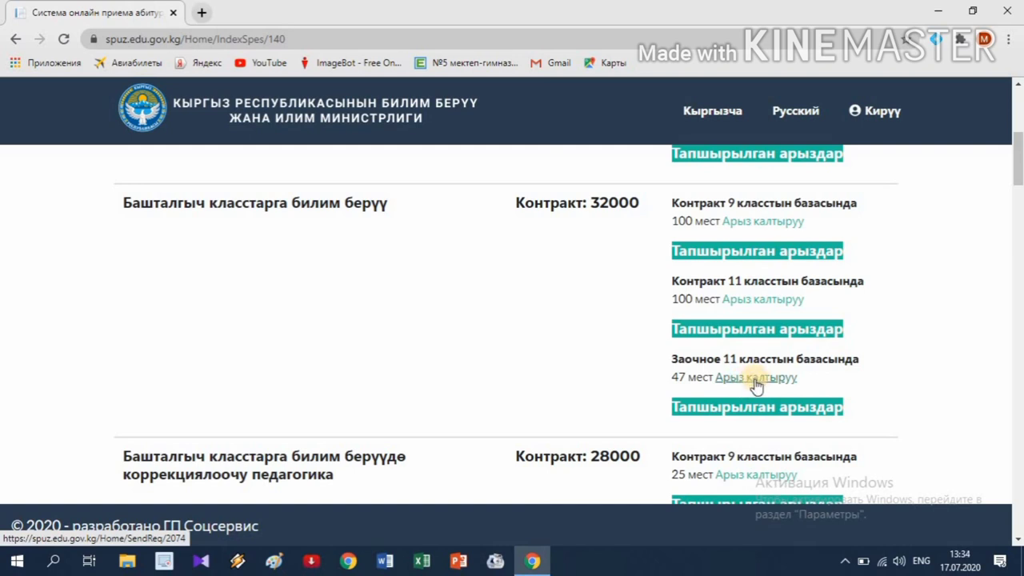
click(764, 300)
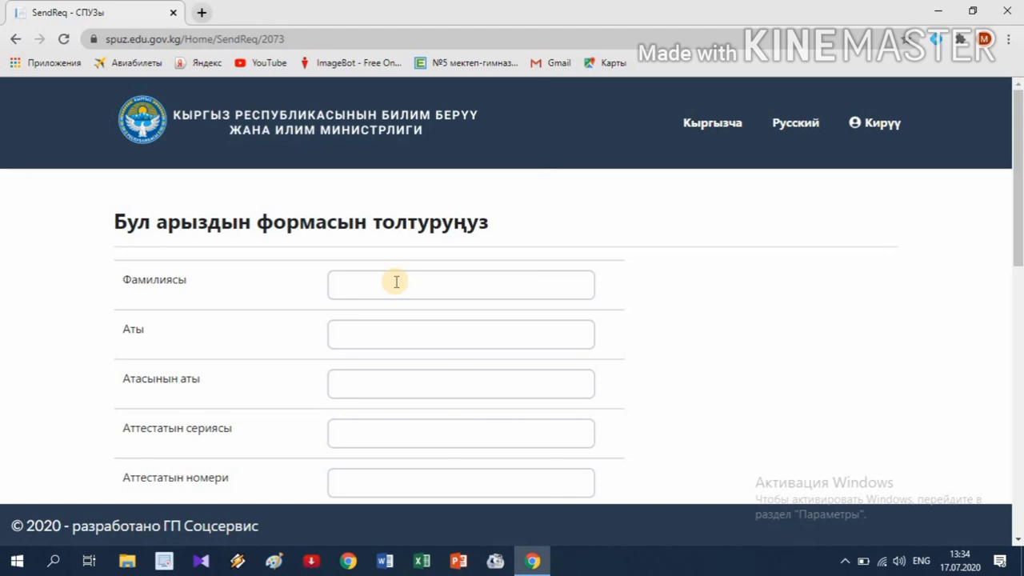
- Enter the applicant's surname, first name and patronymic using the Kyrgyz keyboard layout
click(395, 281)
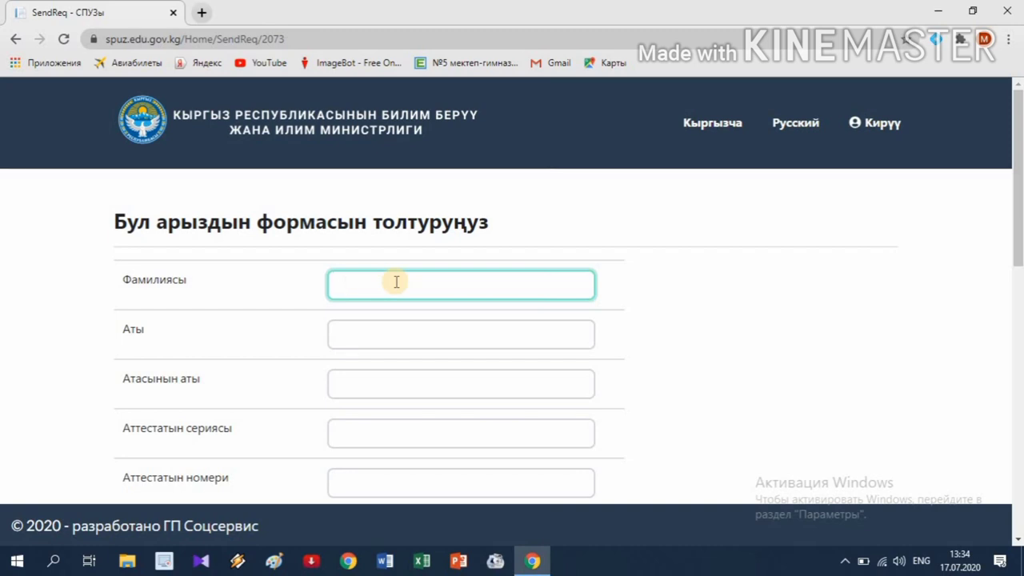
key(alt+shift)
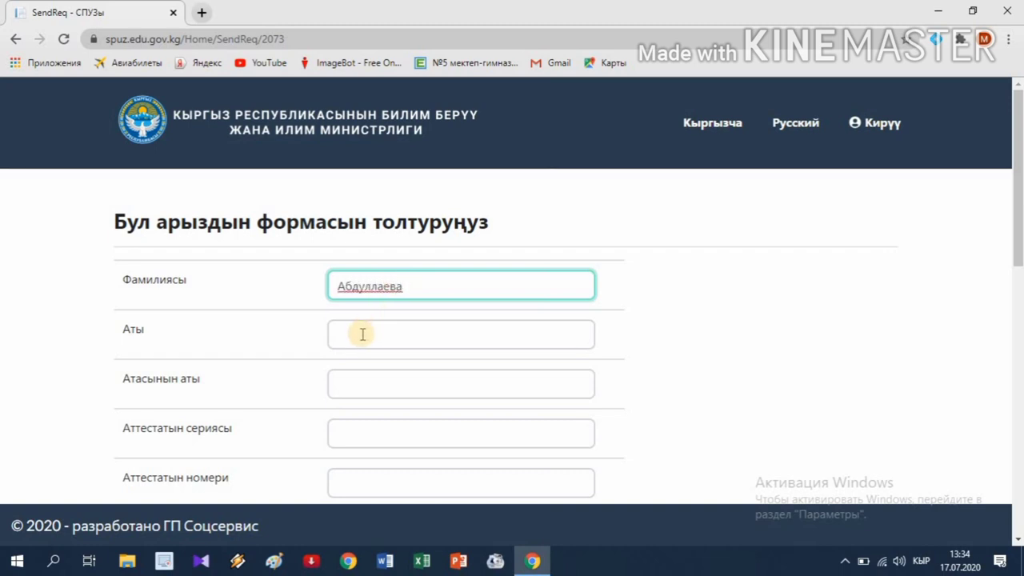
click(362, 334)
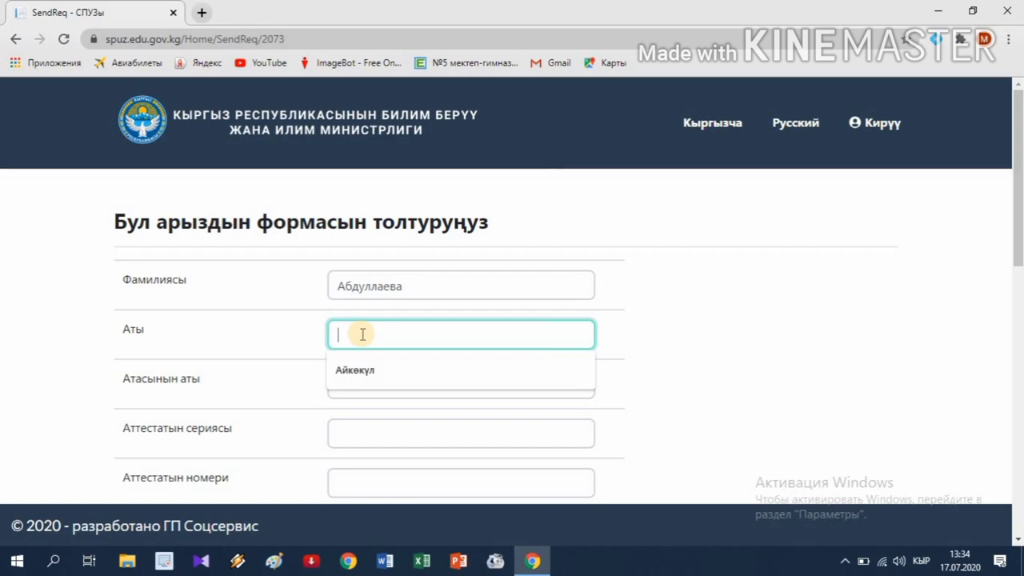
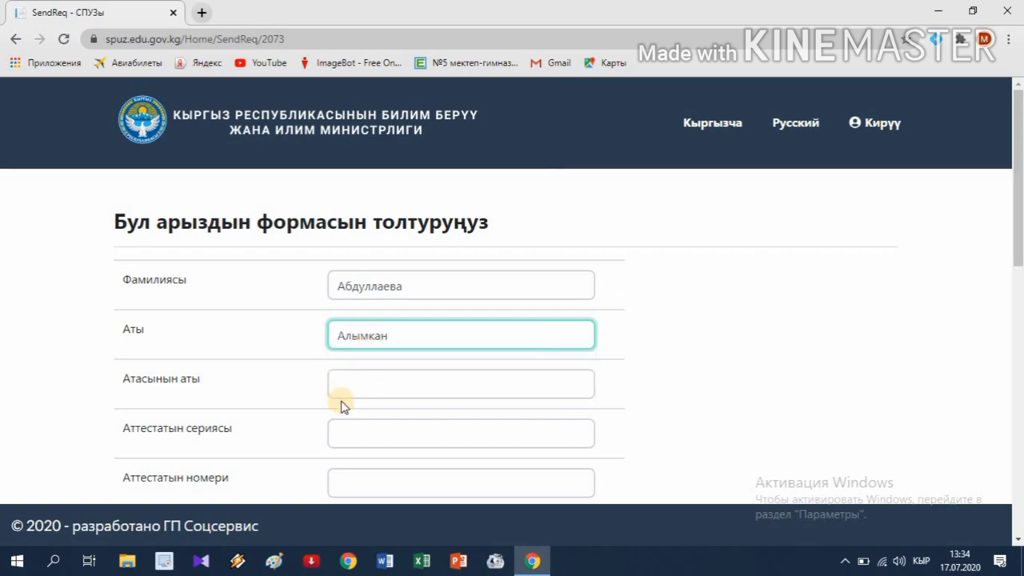
click(356, 384)
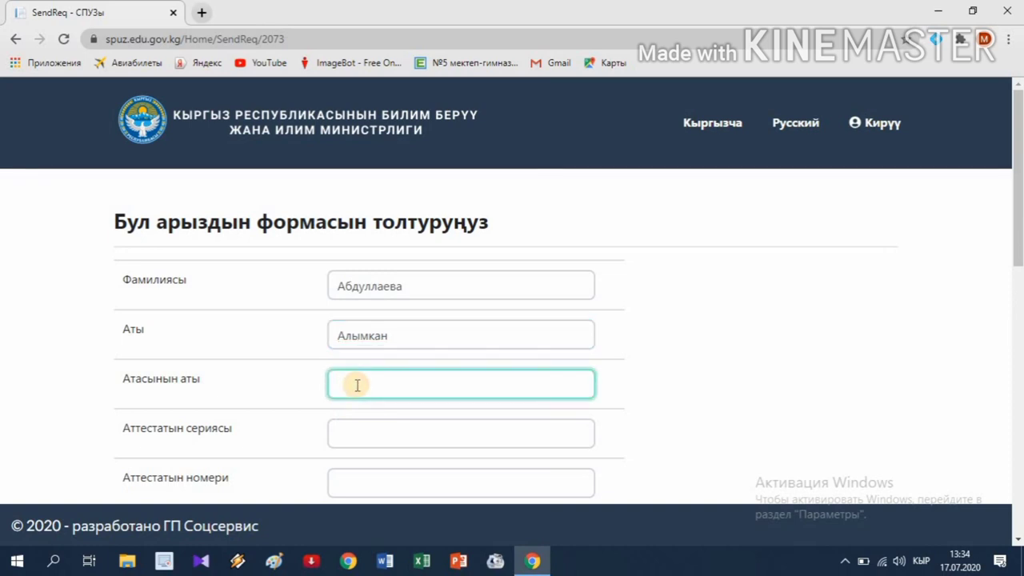
- Fill the certificate series from a saved entry and type the certificate number
click(360, 432)
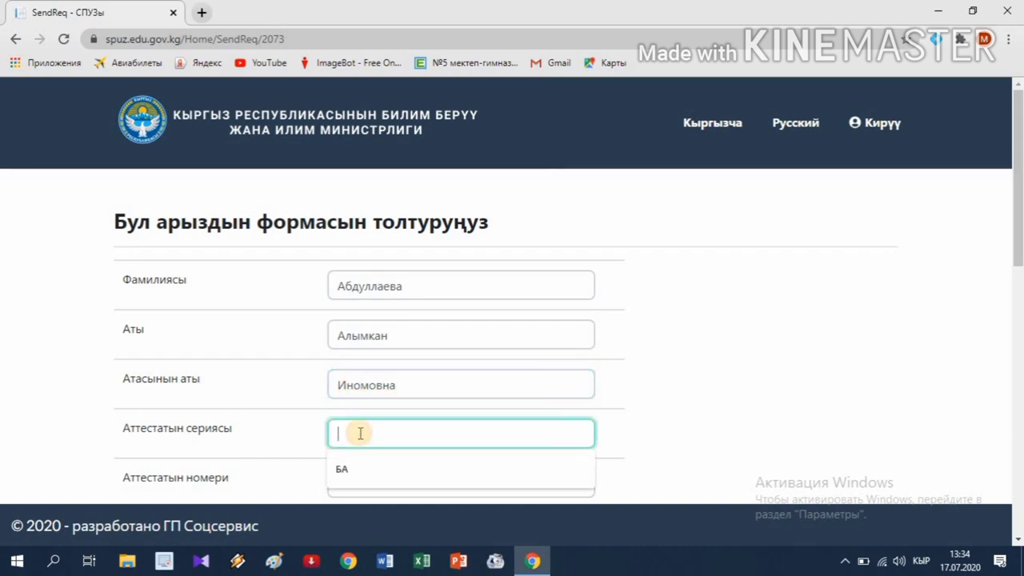
click(354, 477)
scroll(355, 479, down, 1)
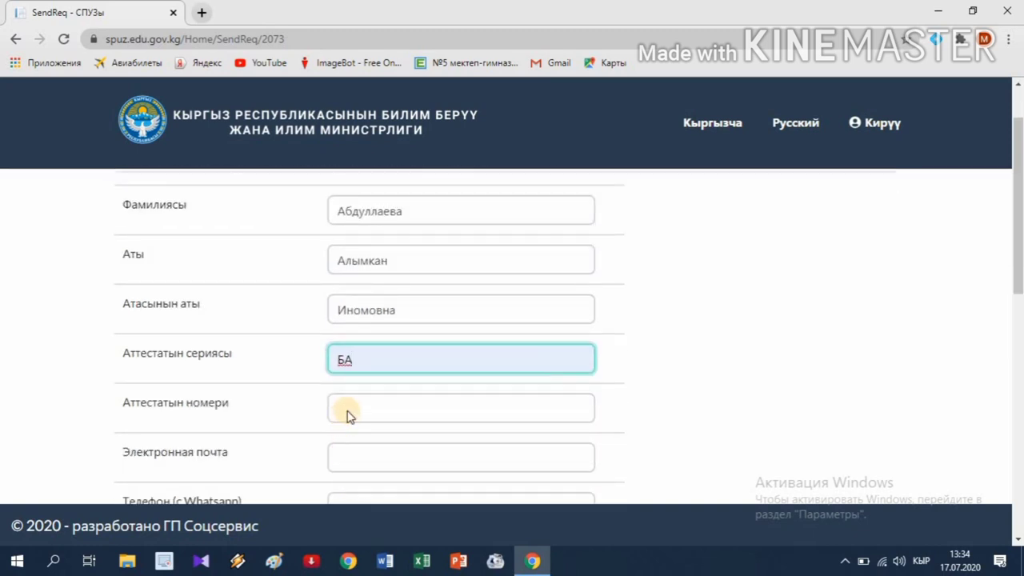
scroll(349, 392, down, 2)
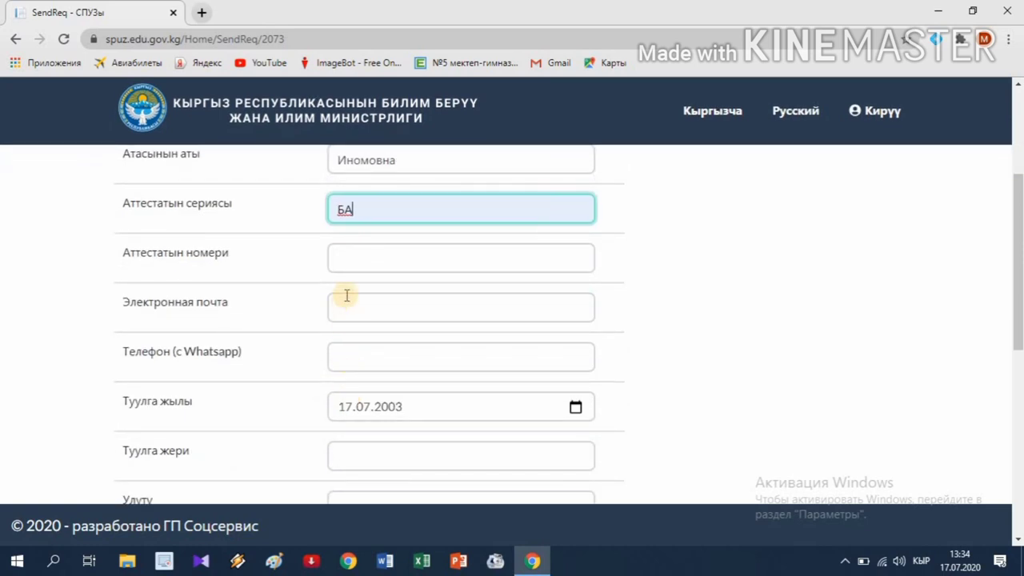
click(360, 262)
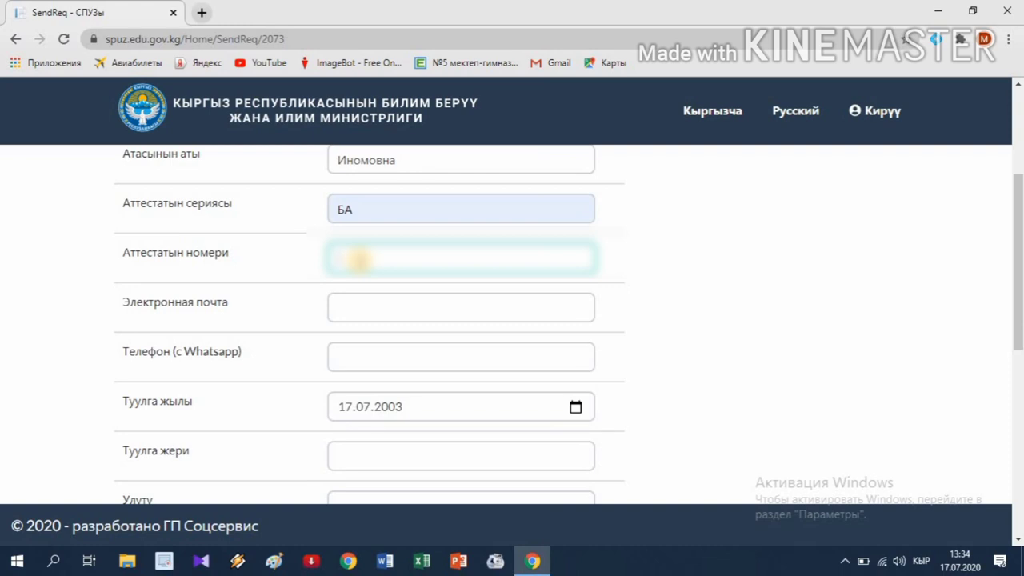
text(0123456)
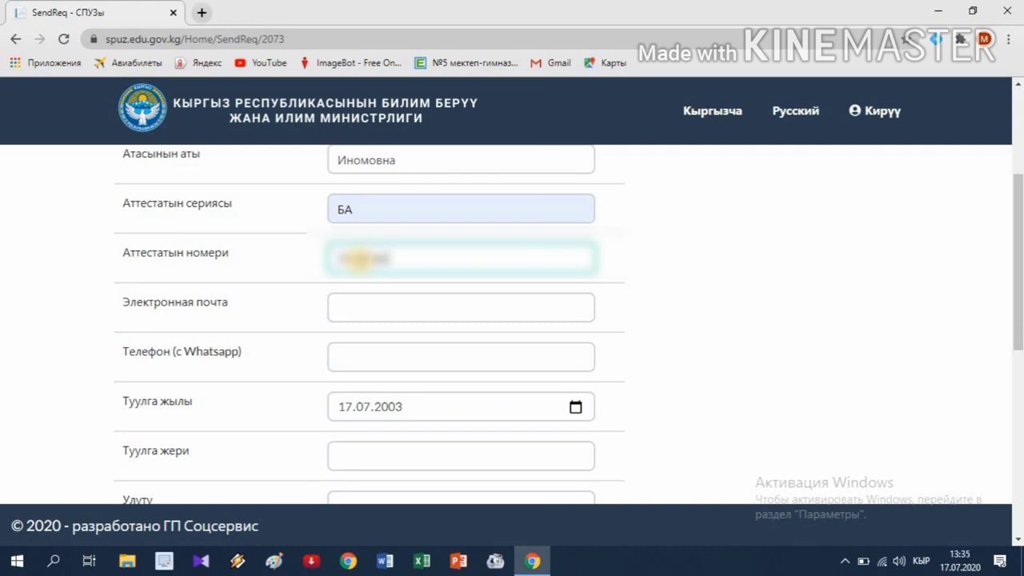
text(7)
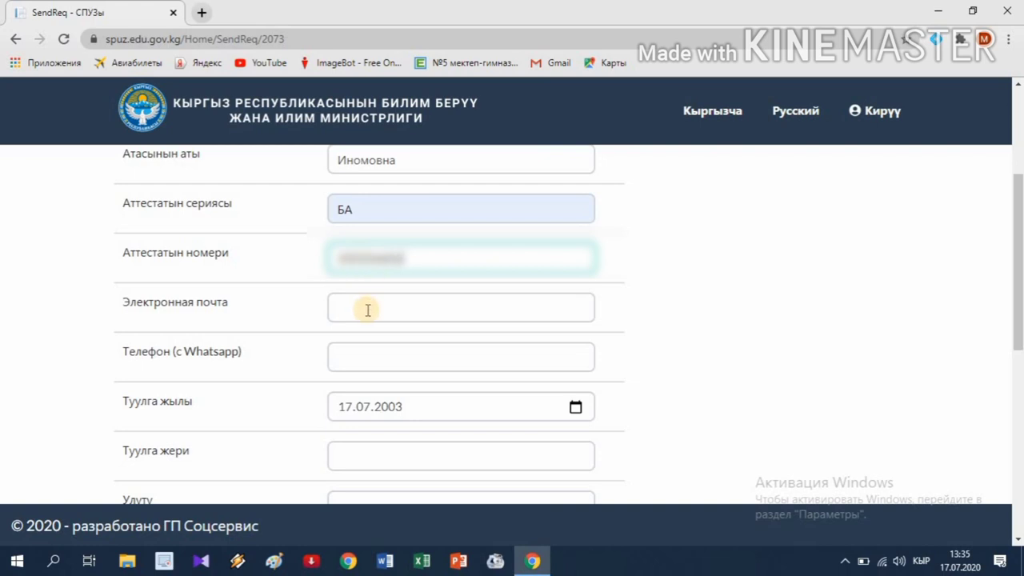
- Fill the e-mail and WhatsApp phone fields from saved autofill entries
click(366, 309)
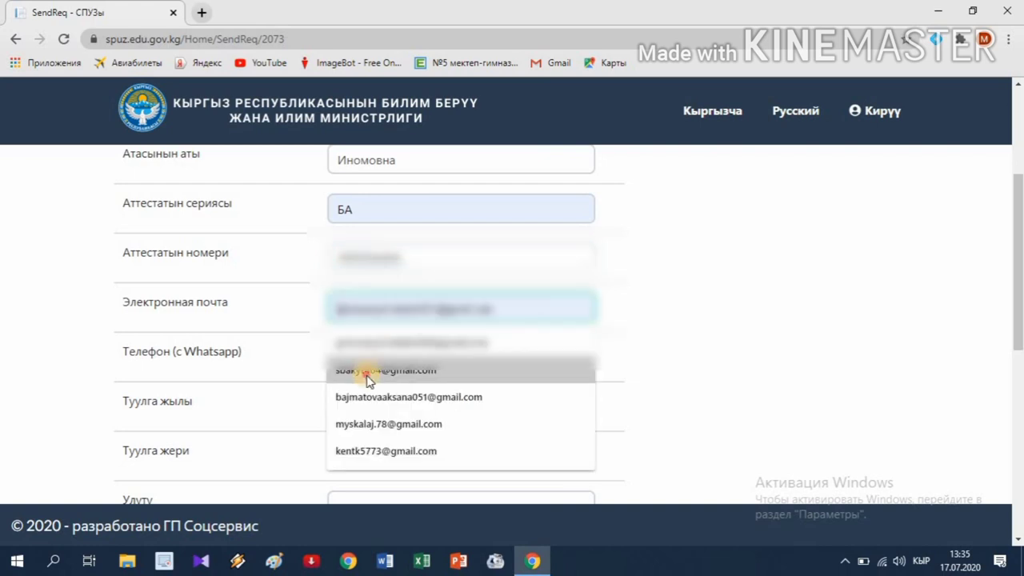
click(367, 376)
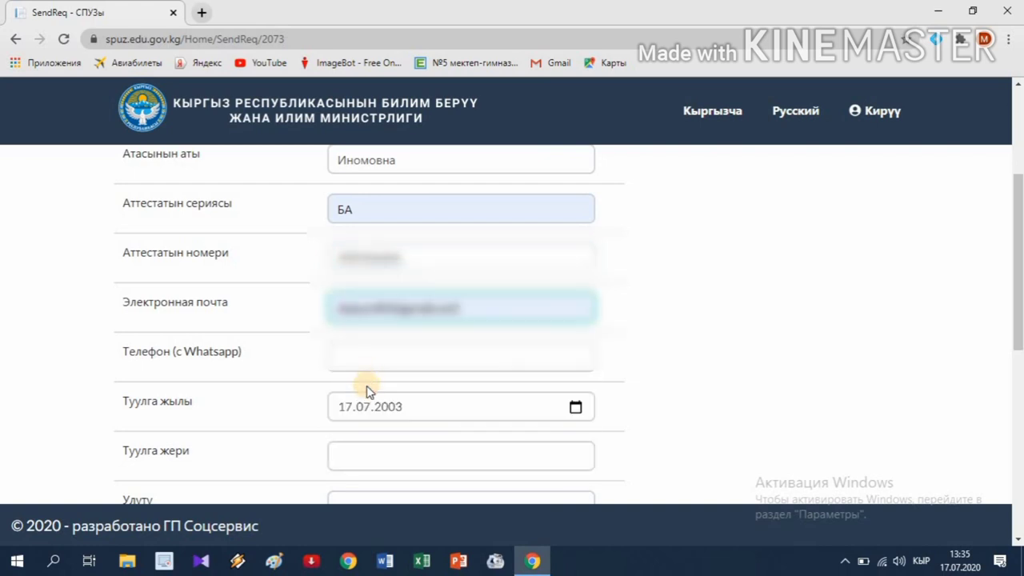
scroll(368, 391, down, 3)
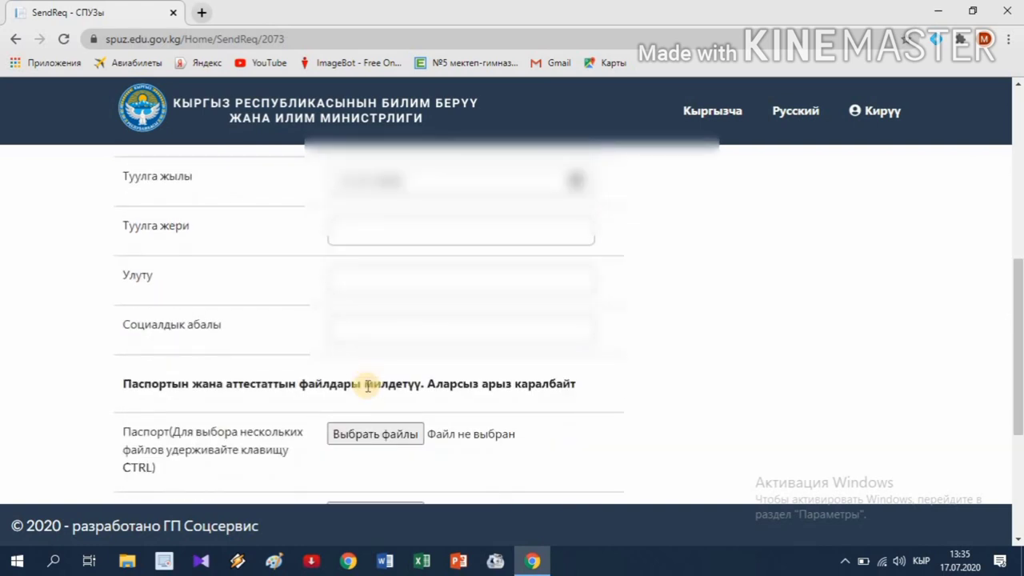
scroll(360, 360, up, 1)
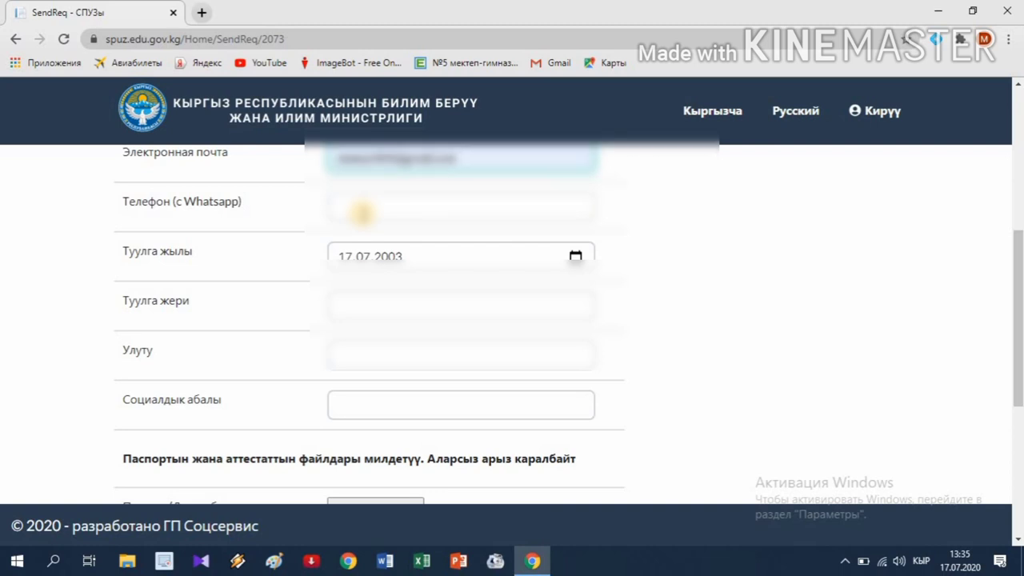
click(362, 212)
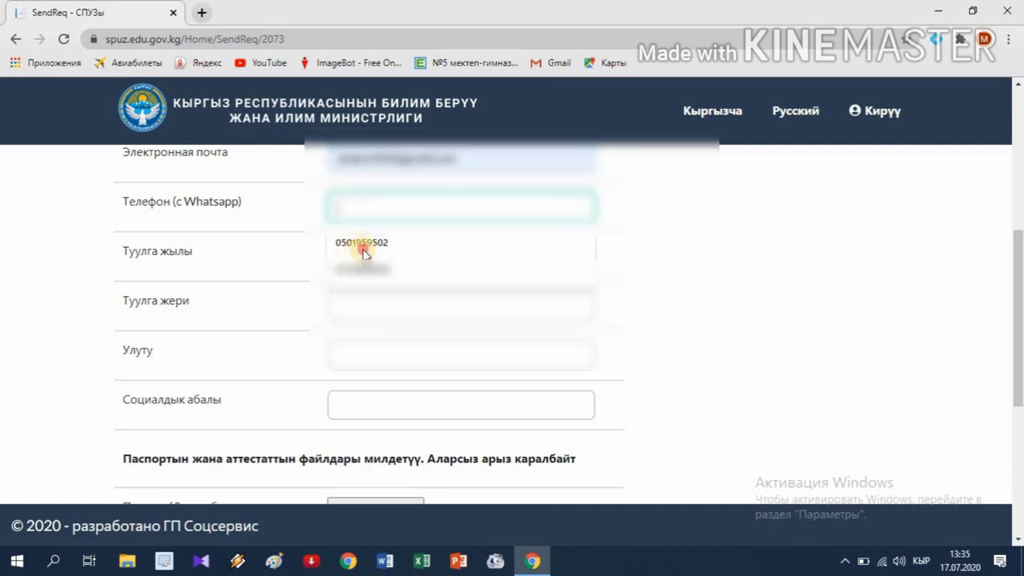
click(362, 250)
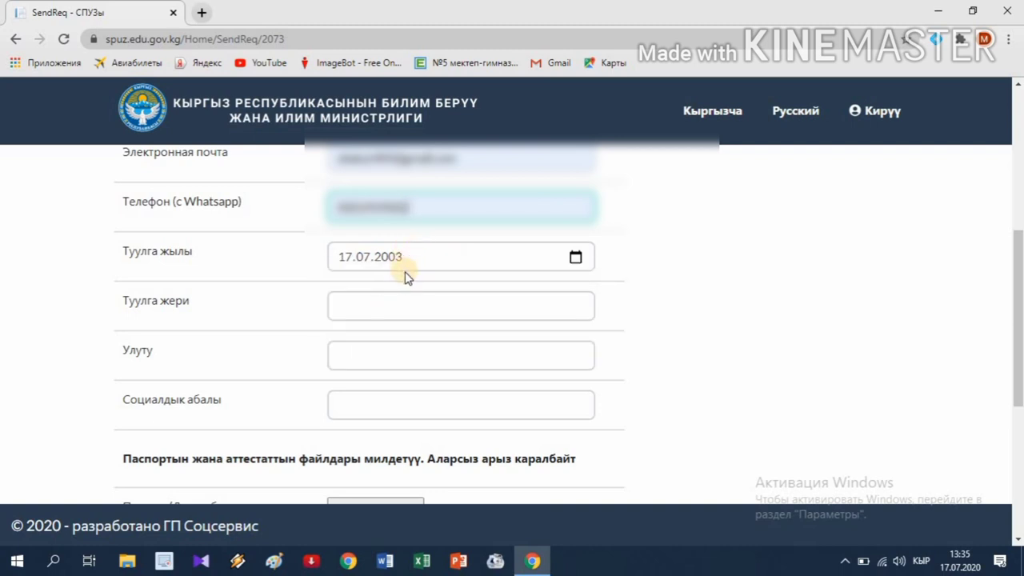
click(576, 259)
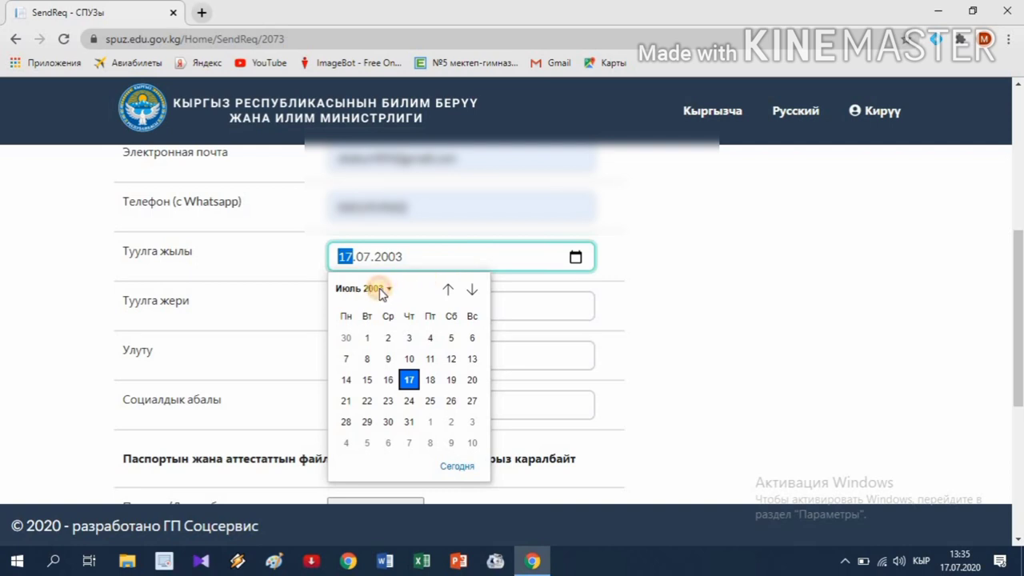
click(381, 289)
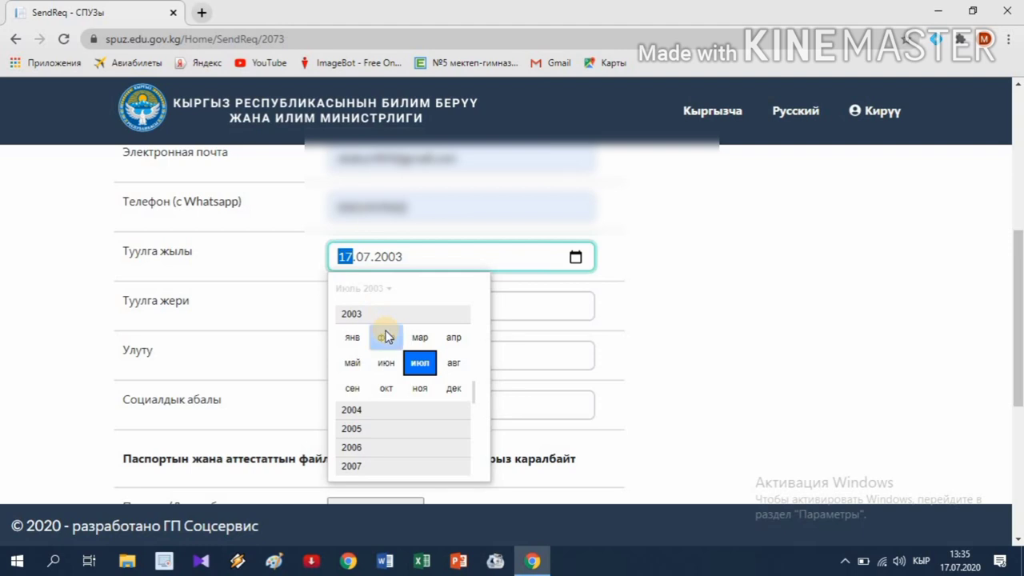
scroll(382, 332, up, 3)
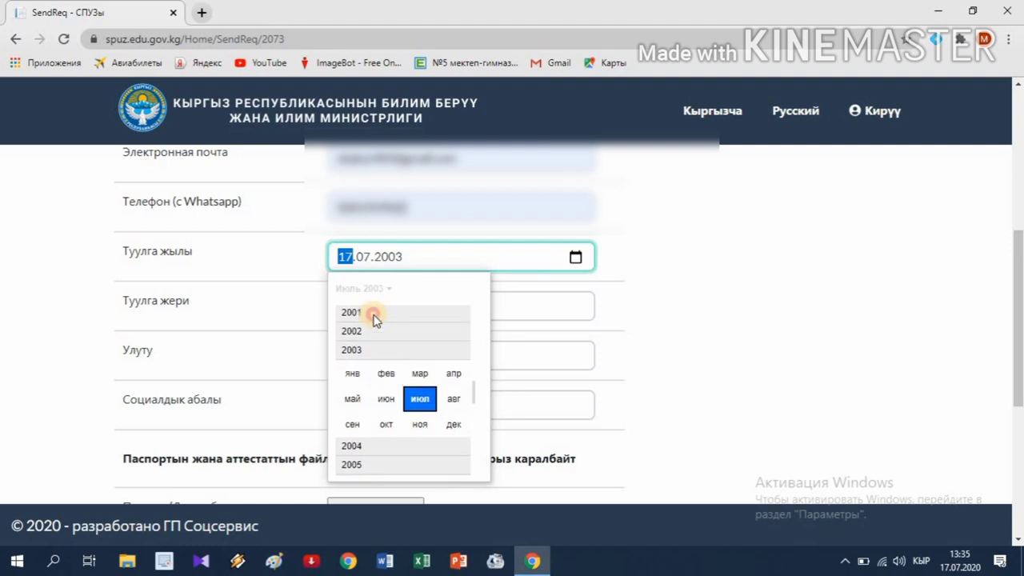
click(371, 316)
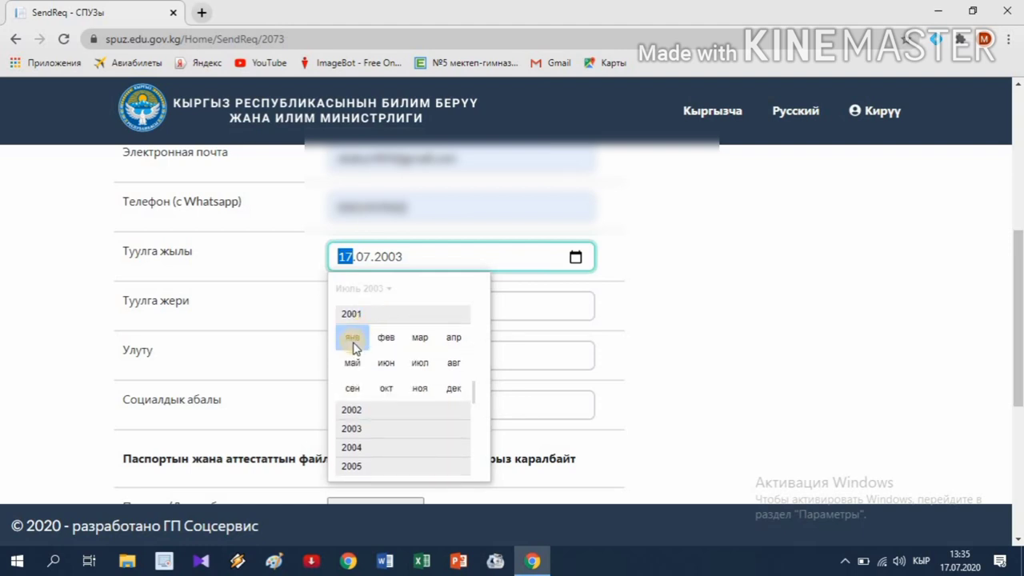
click(440, 387)
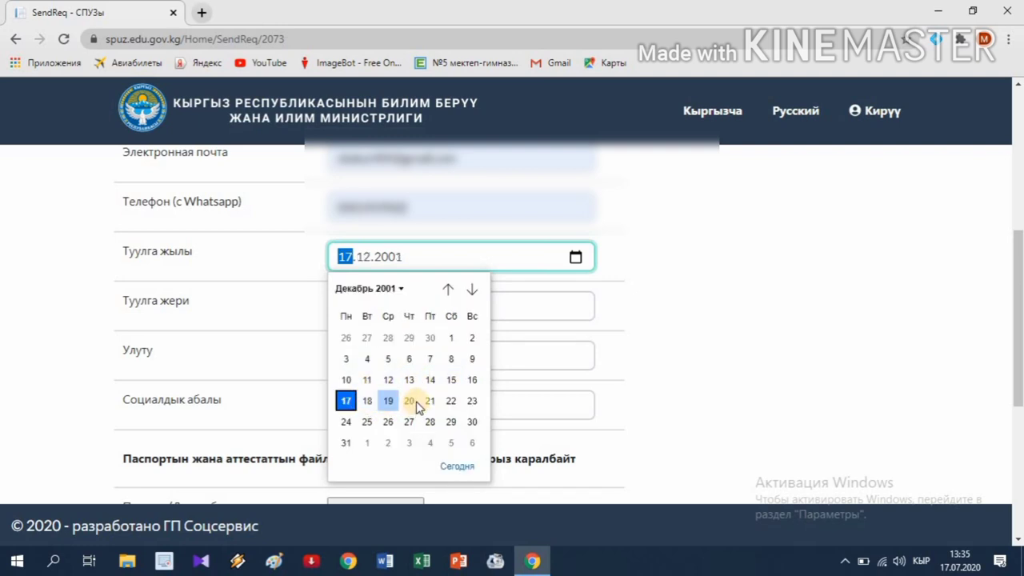
click(354, 382)
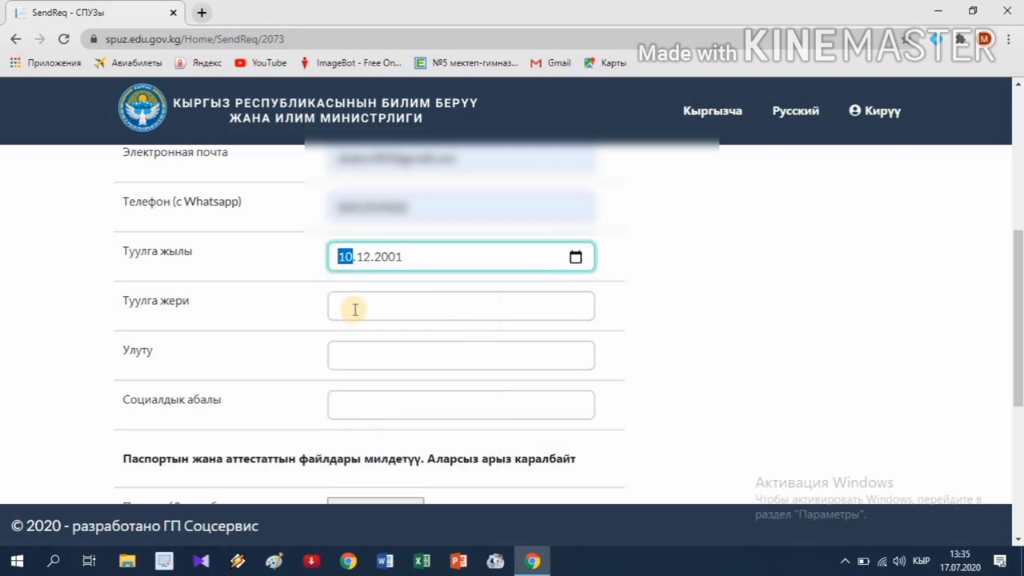
click(461, 307)
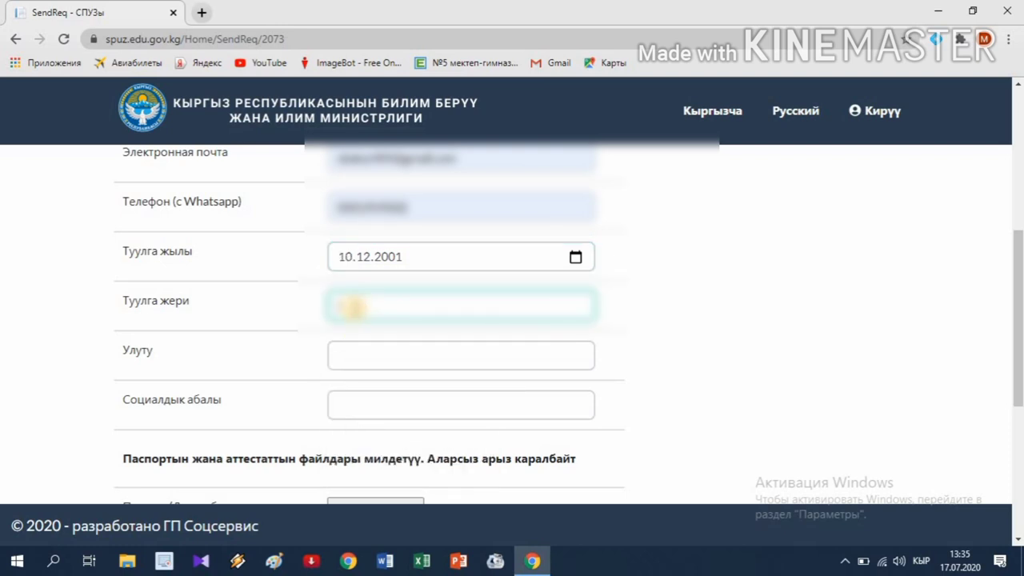
- Type the applicant's birthplace, giving the district and village
text(и)
key(BackSpace)
key(BackSpace)
text(а)
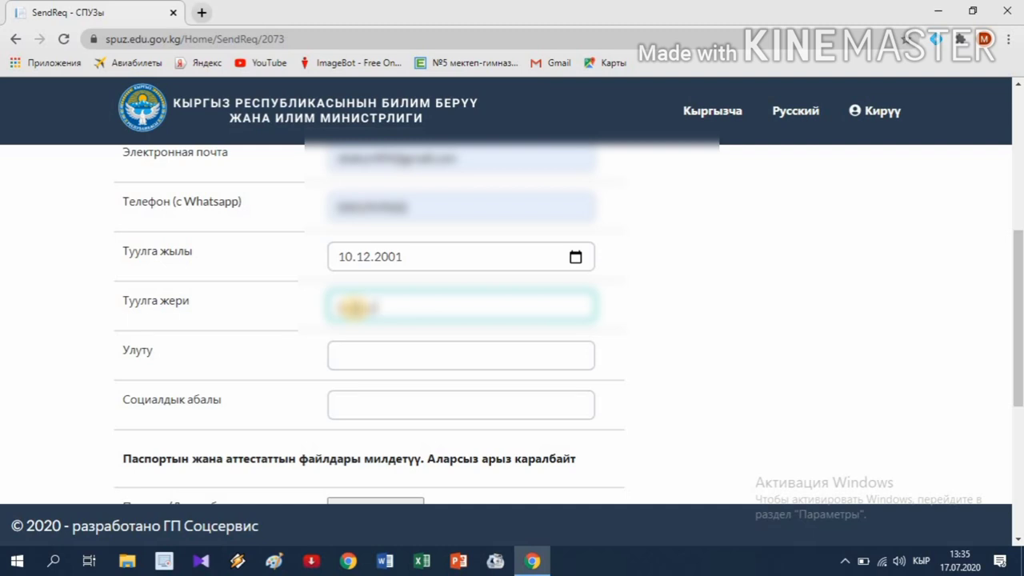
text(нана)
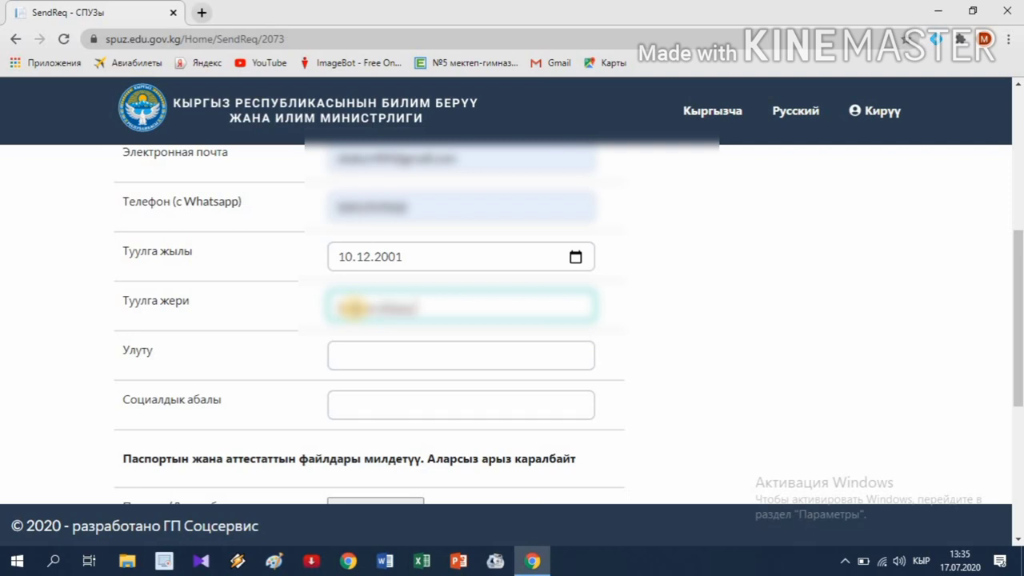
text( району айылы,)
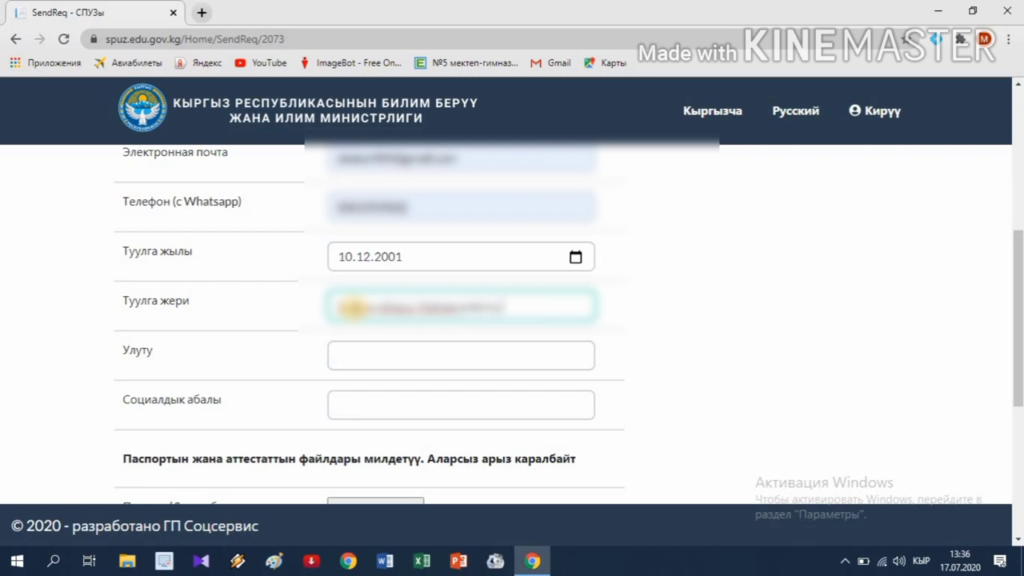
text( Кара-Суу ра)
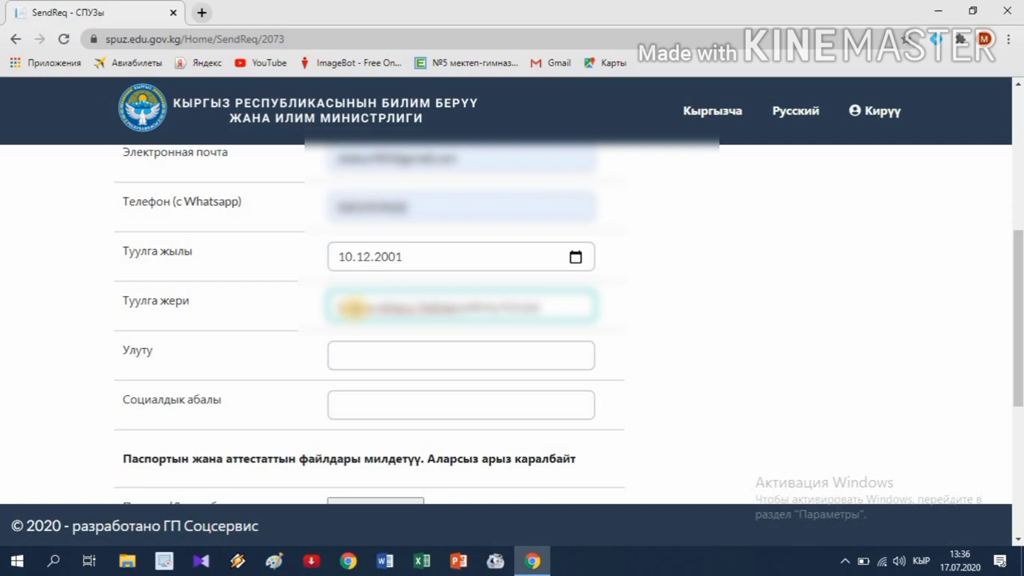
text(йону, Мады)
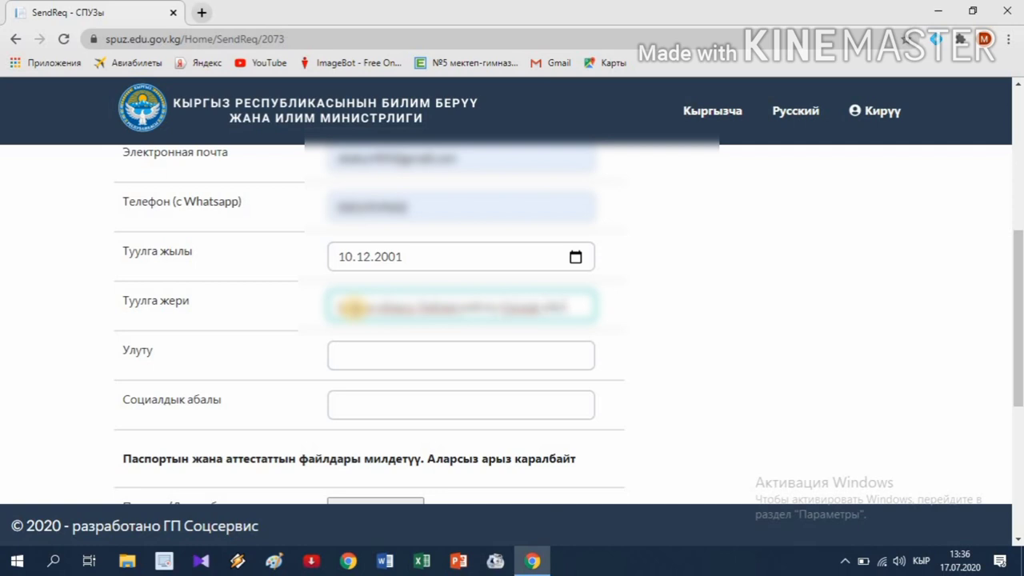
text(ген)
- Set Улуту to кыргыз from the suggestions and scroll to the upload section
click(368, 362)
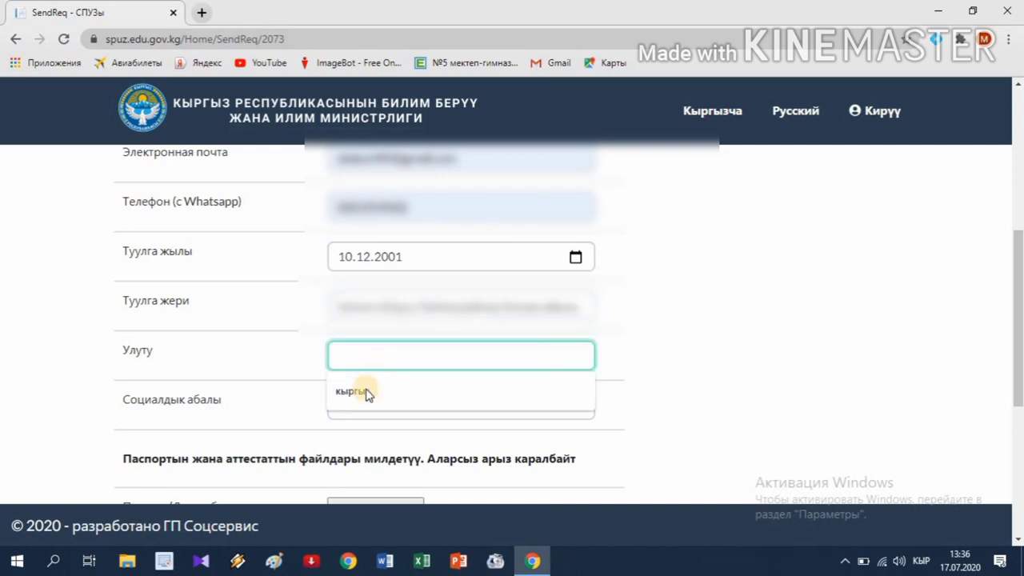
click(366, 392)
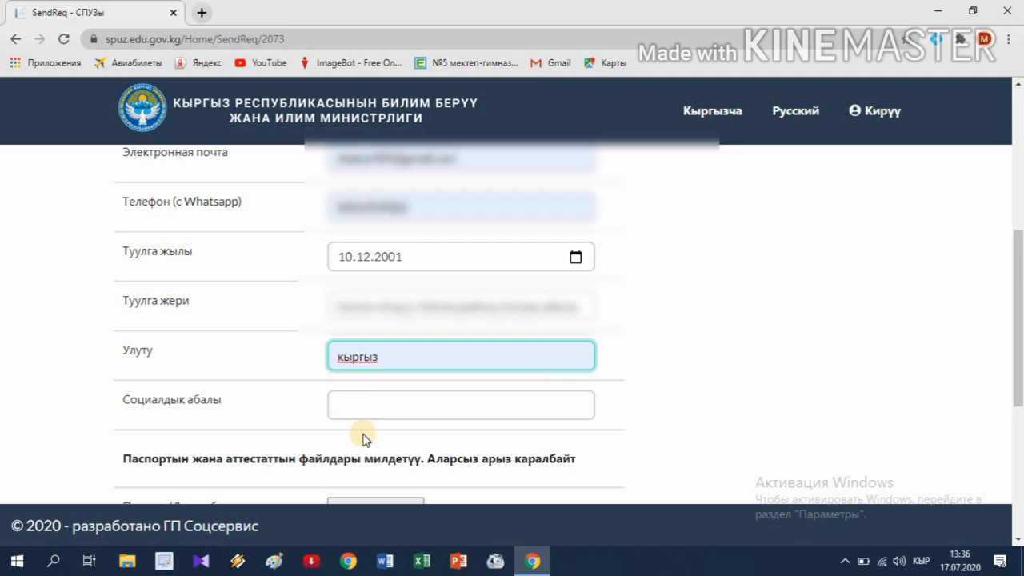
scroll(364, 436, down, 4)
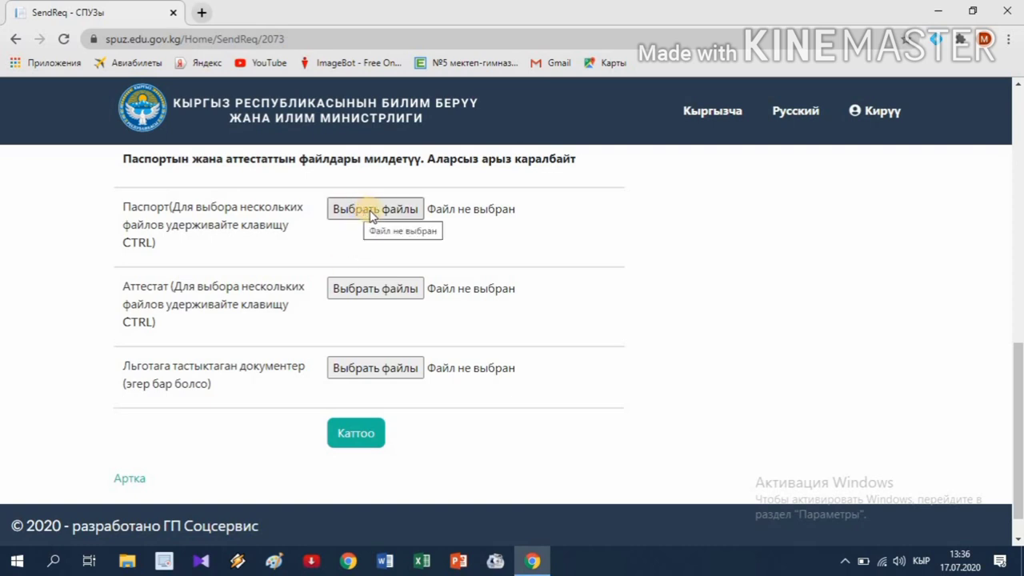
- Attach passport images 20200713_154749.jpg and 20200713_154807.jpg to the Паспорт entry
click(367, 213)
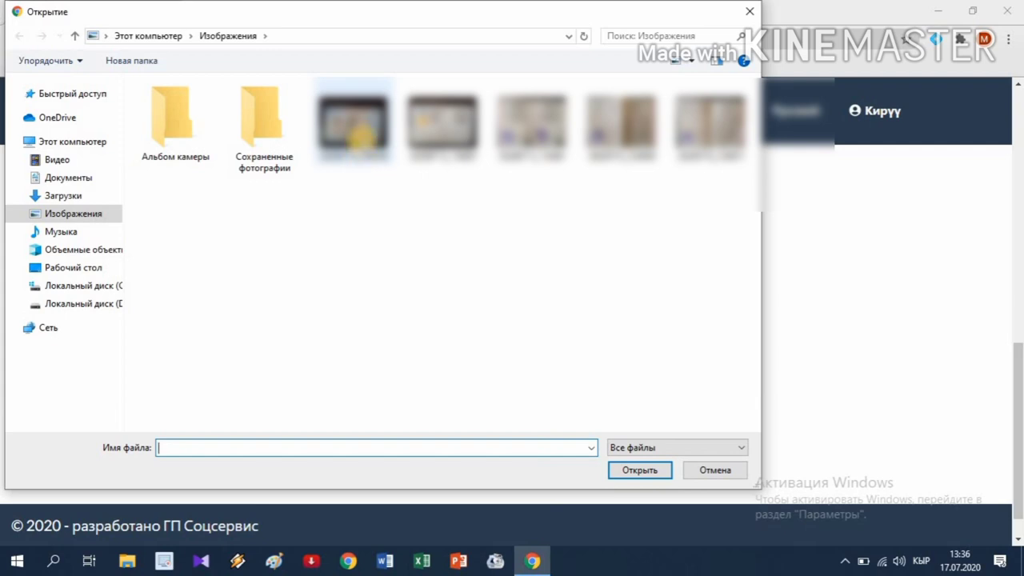
click(359, 134)
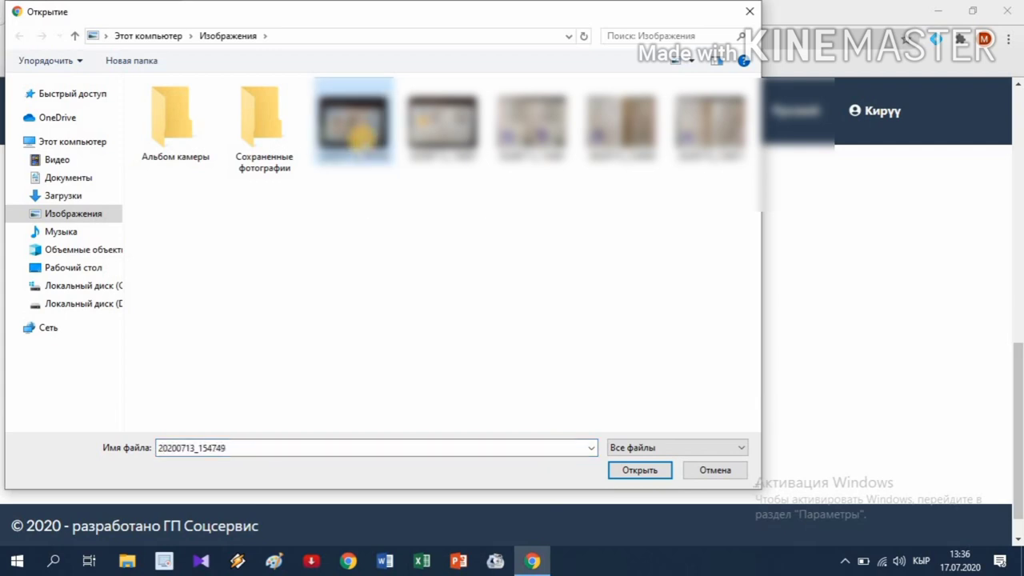
ctrl+click(444, 132)
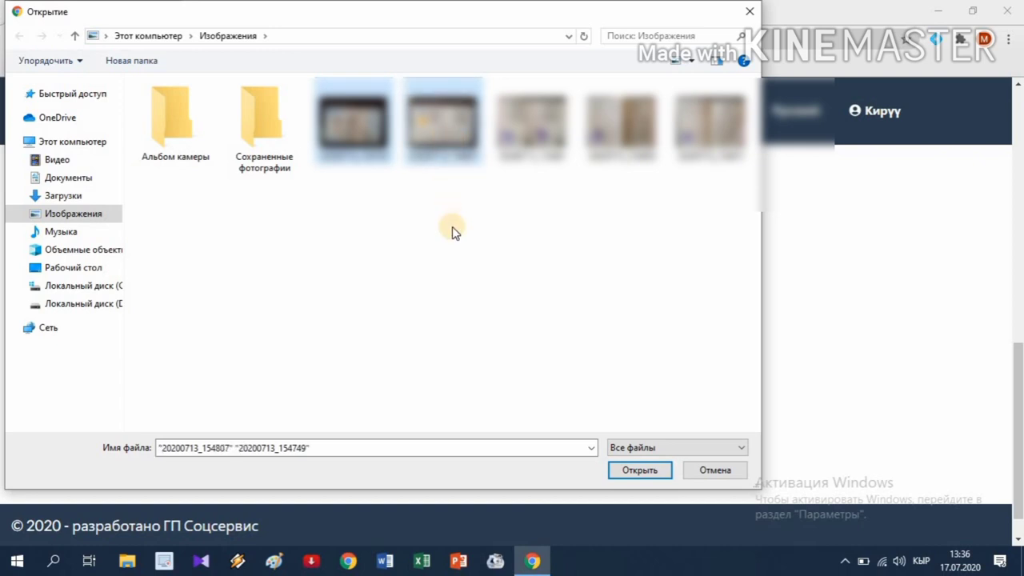
click(655, 475)
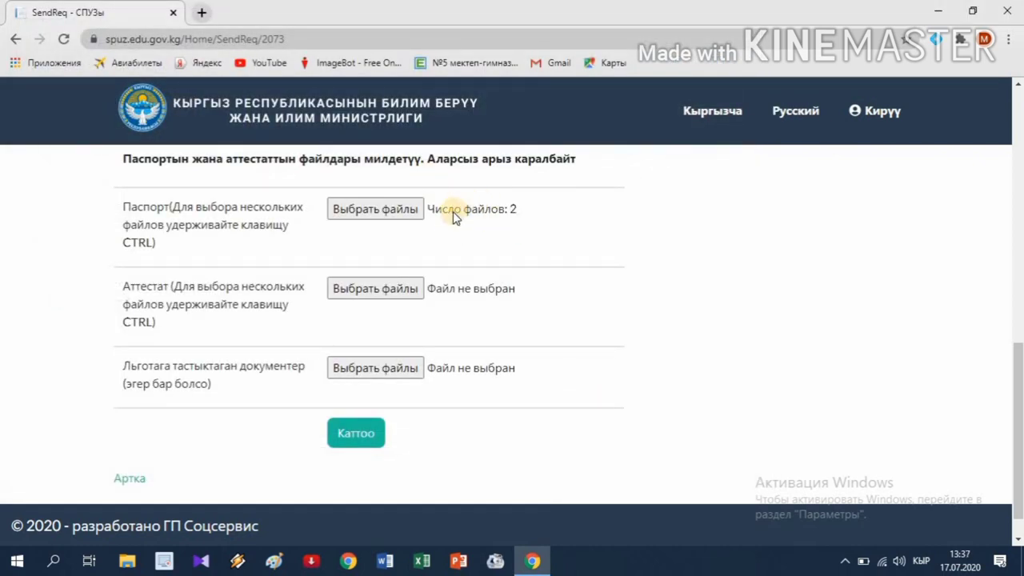
mouse_move(458, 220)
- Attach three certificate images to the Аттестат entry
click(371, 293)
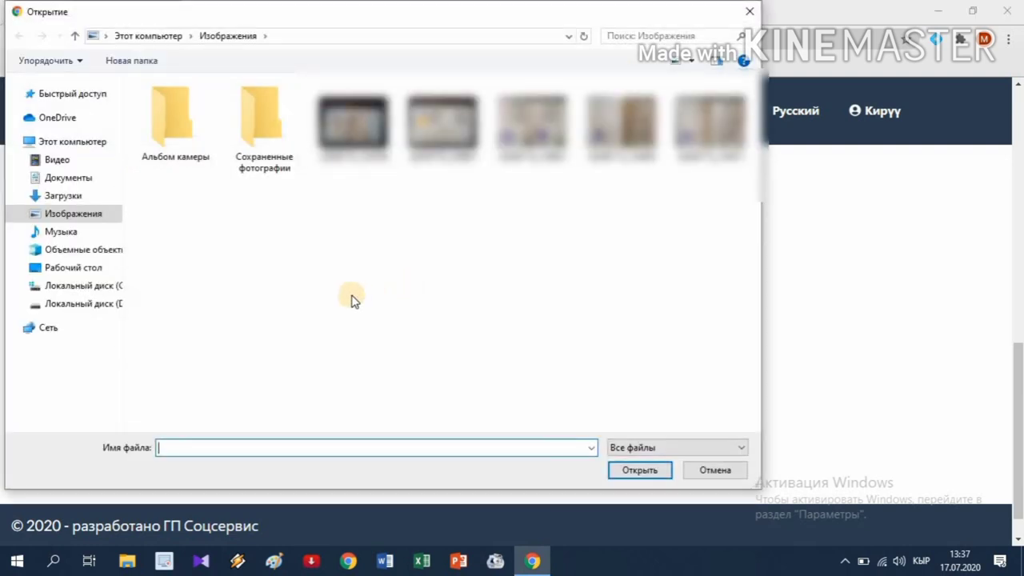
click(531, 120)
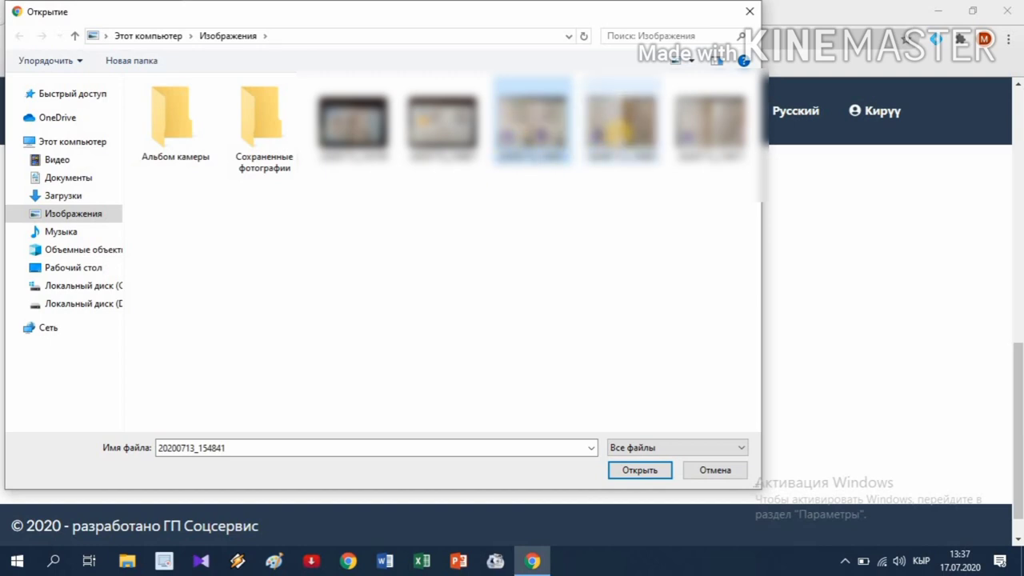
ctrl+click(620, 128)
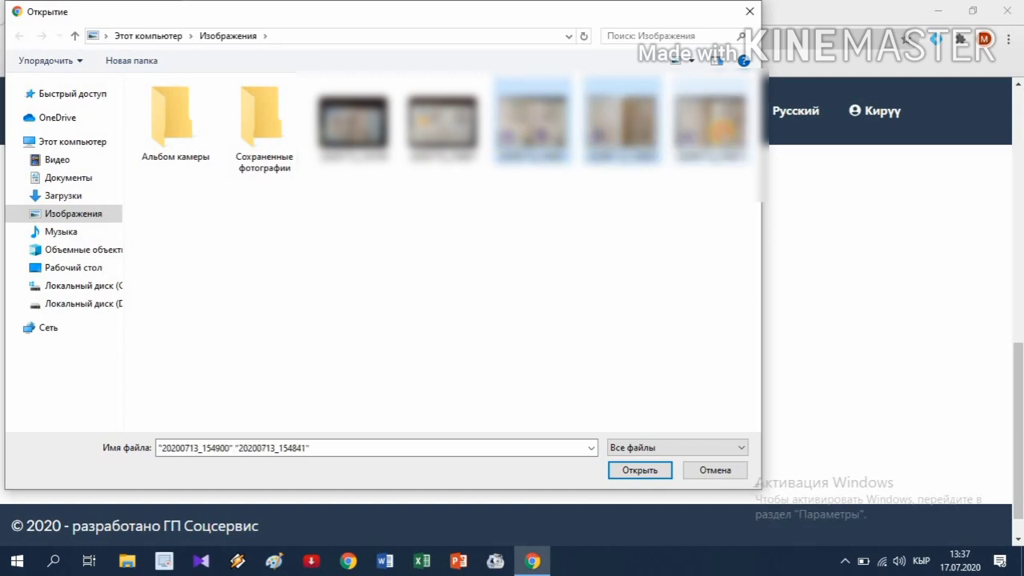
ctrl+click(714, 124)
click(656, 471)
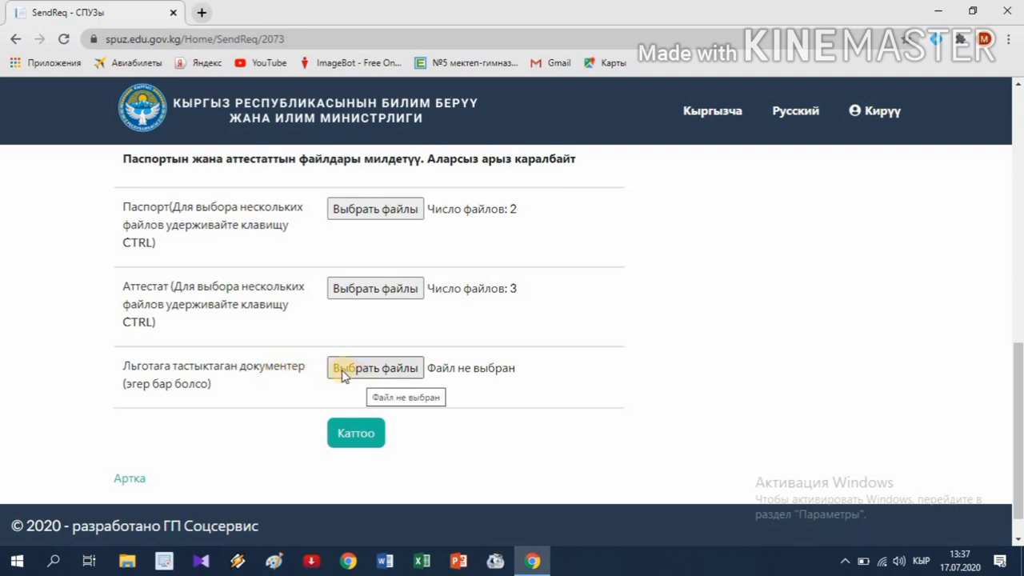
- Submit the application with Каттоо and read the confirmation that it awaits college review
click(356, 438)
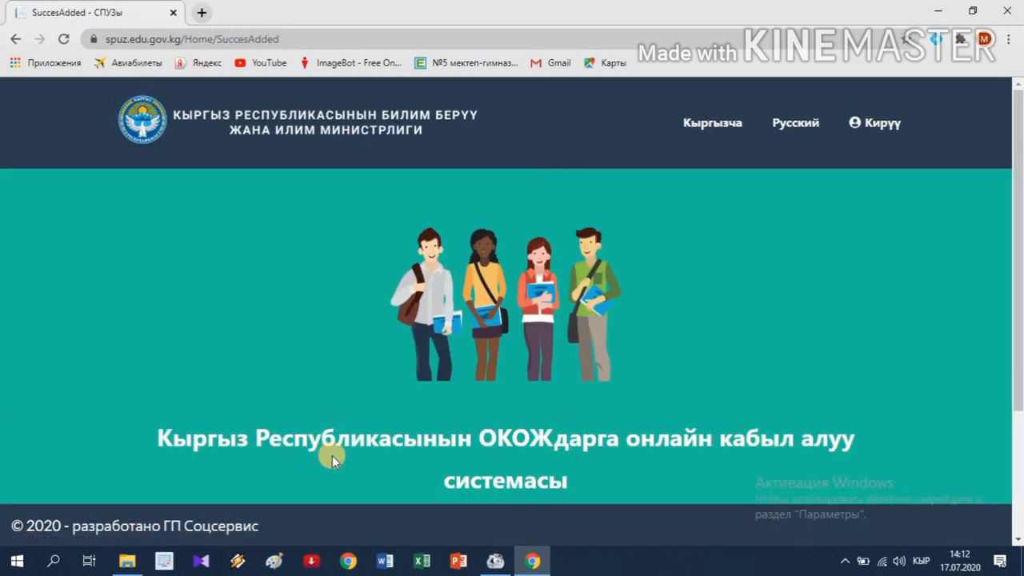
scroll(332, 453, down, 3)
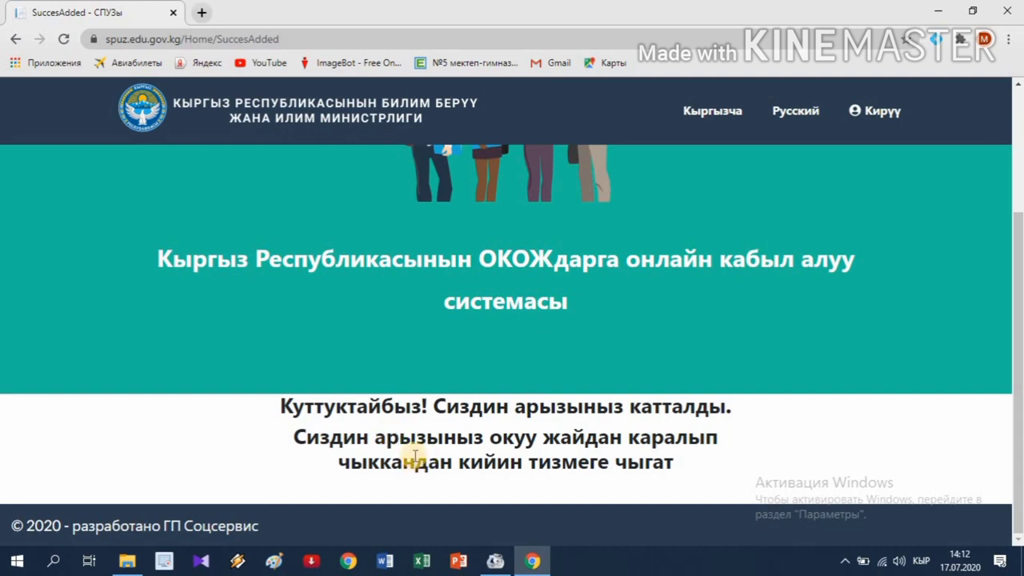
- Go back and trim the address to spuz.edu.gov.kg to load the portal home page
click(14, 39)
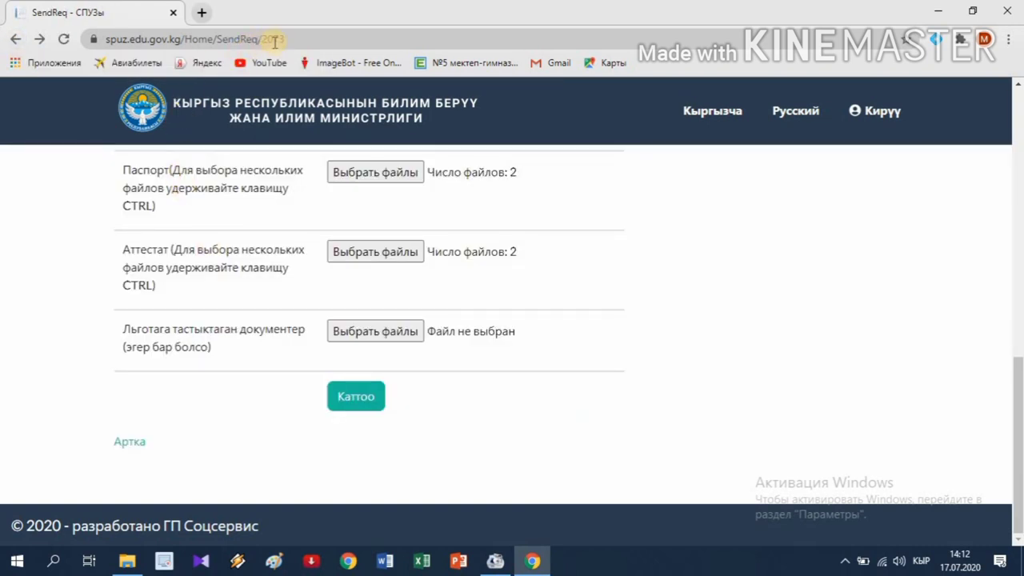
click(294, 40)
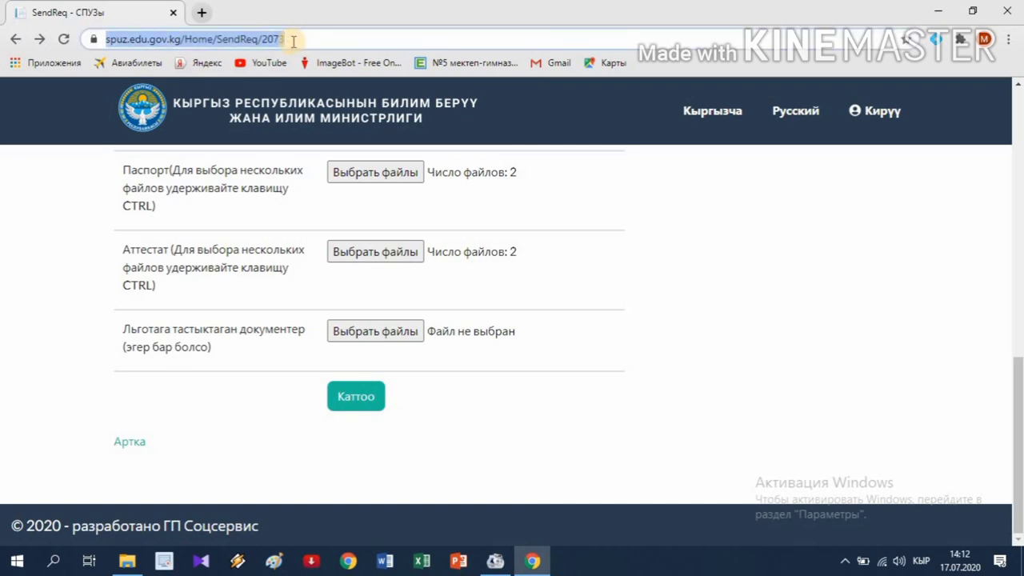
key(End)
key(BackSpace)
key(BackSpace)
key(BackSpace)
key(BackSpace)
key(BackSpace)
key(BackSpace)
key(BackSpace)
key(BackSpace)
key(BackSpace)
key(BackSpace)
key(BackSpace)
key(BackSpace)
key(BackSpace)
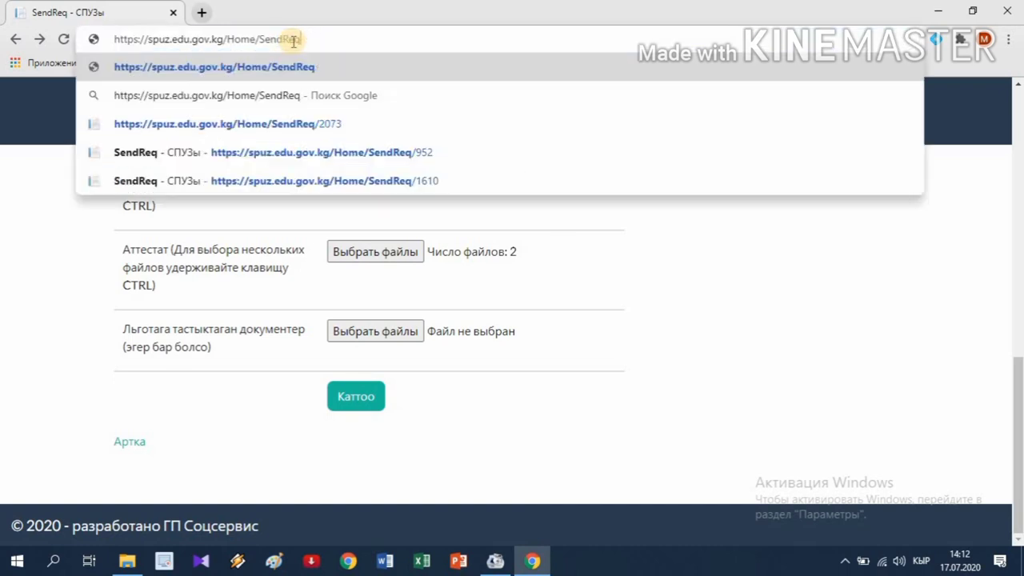
key(BackSpace)
key(BackSpace)
key(BackSpace)
key(BackSpace)
key(BackSpace)
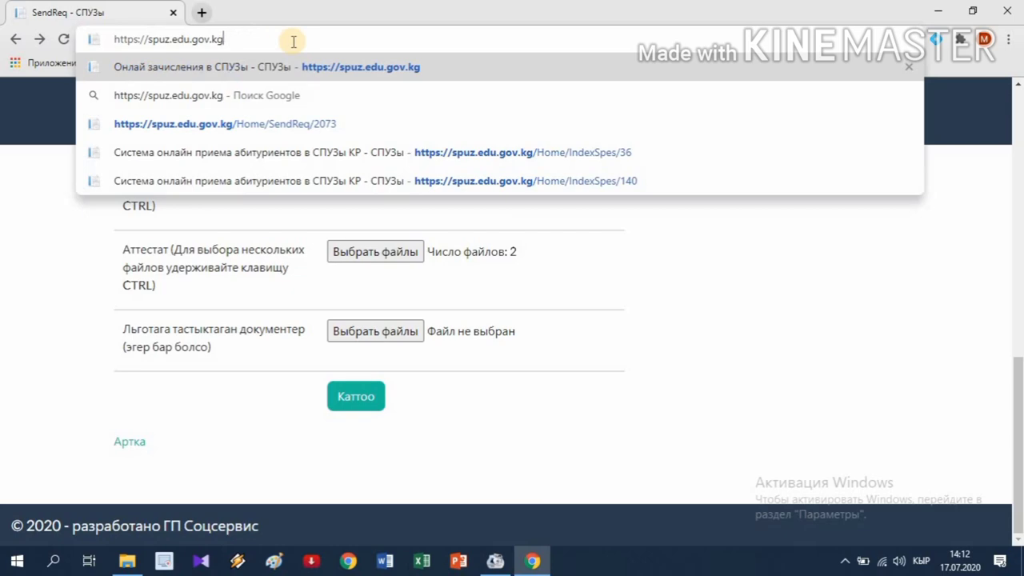
key(Return)
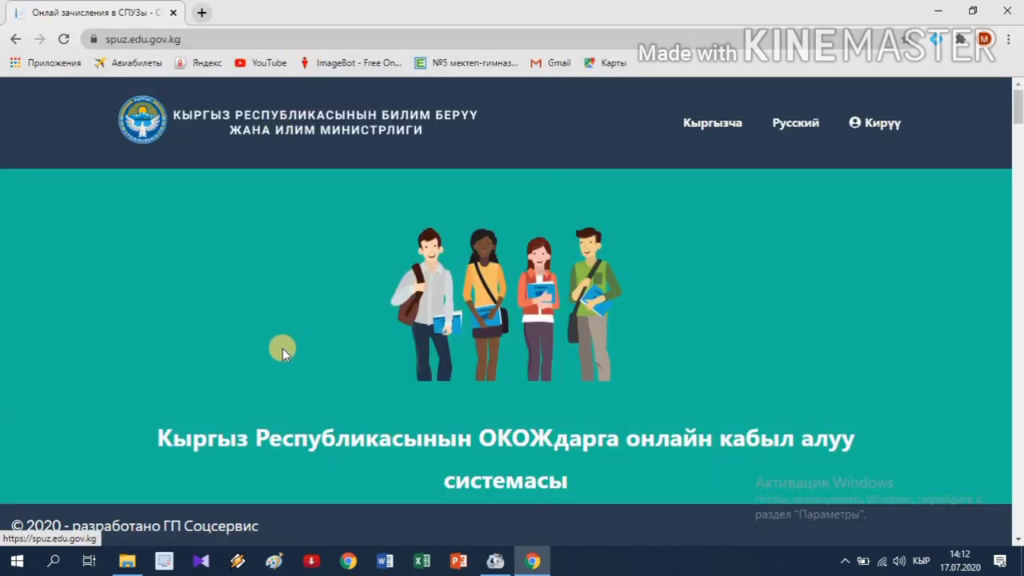
- Scroll down to the г. Бишкек colleges list showing the Arabaev KSU college
scroll(282, 348, down, 5)
scroll(284, 352, down, 8)
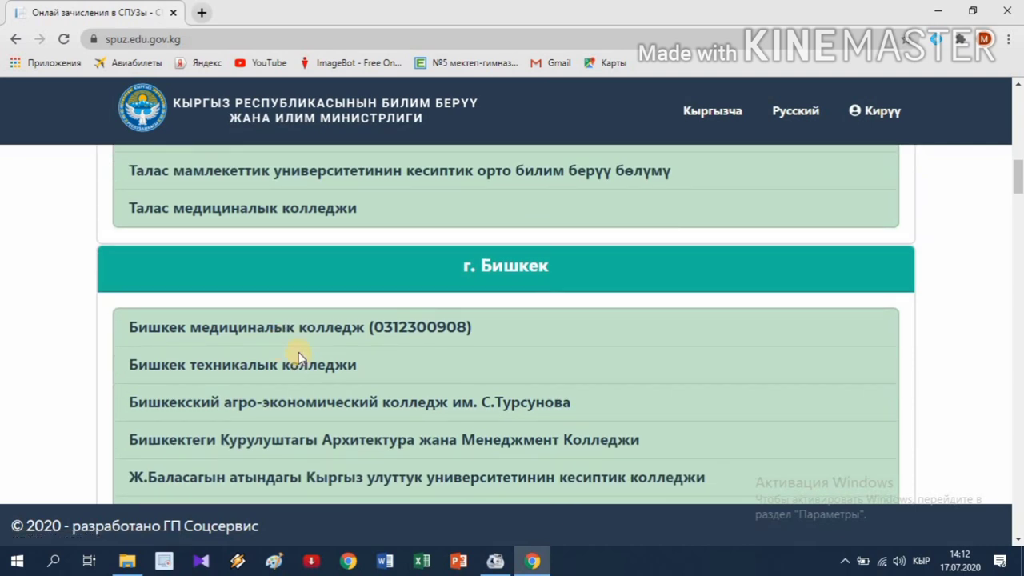
scroll(336, 312, down, 1)
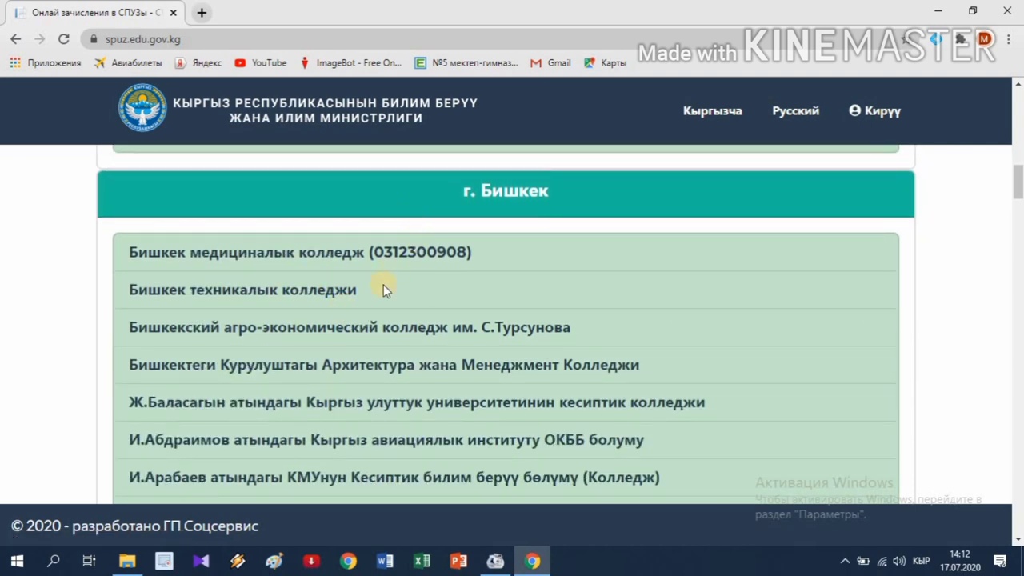
scroll(228, 440, down, 1)
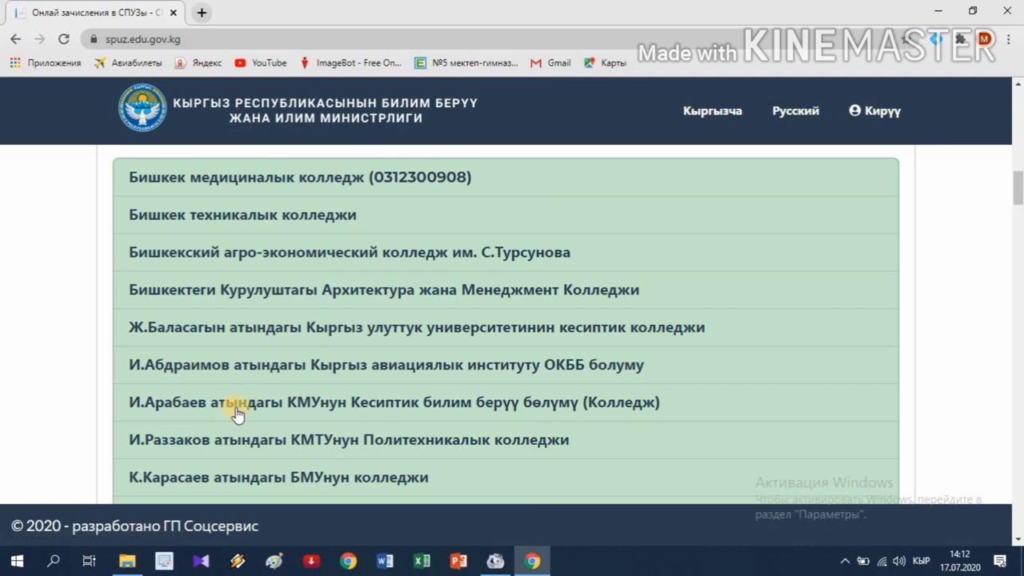
- From the И.Арабаев college page, view Тапшырылган арыздар for Башталгыч класстарга билим берүү
click(240, 406)
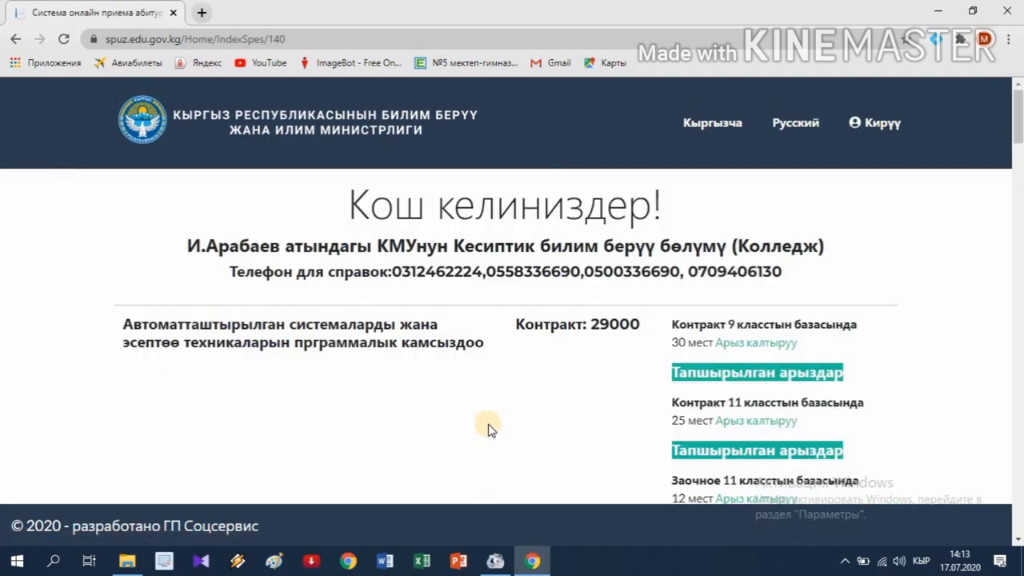
scroll(487, 427, down, 4)
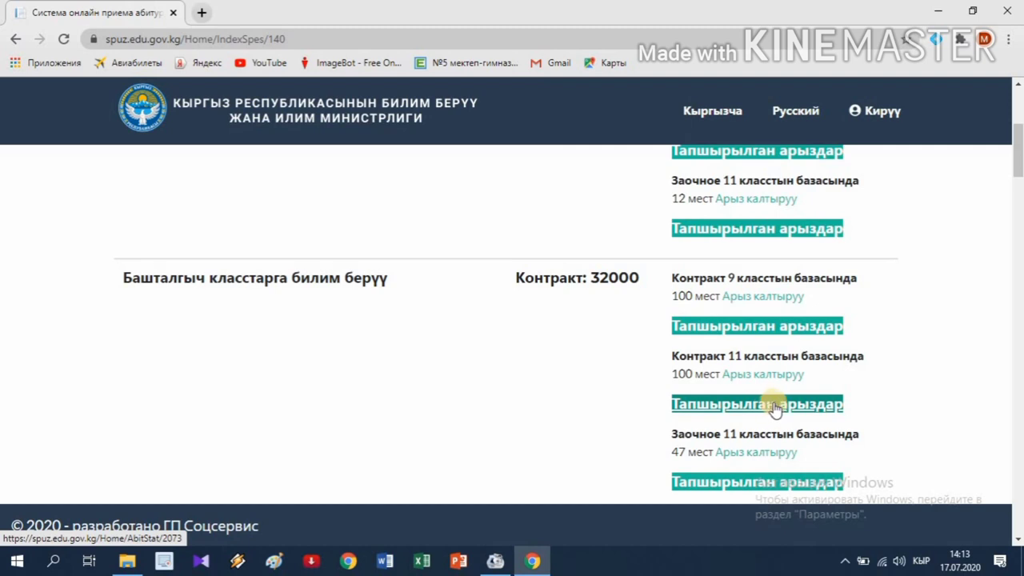
click(724, 400)
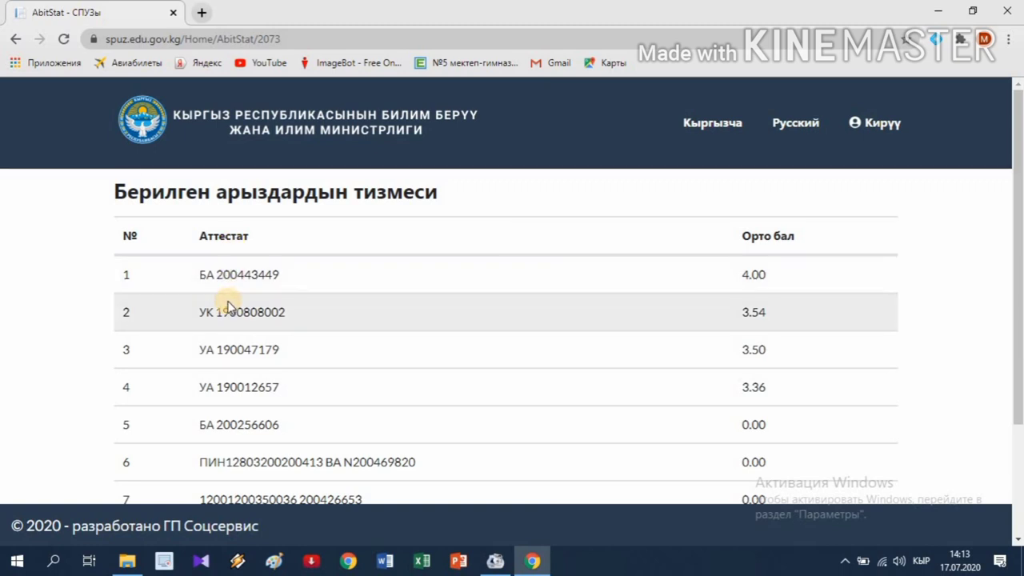
scroll(228, 306, down, 1)
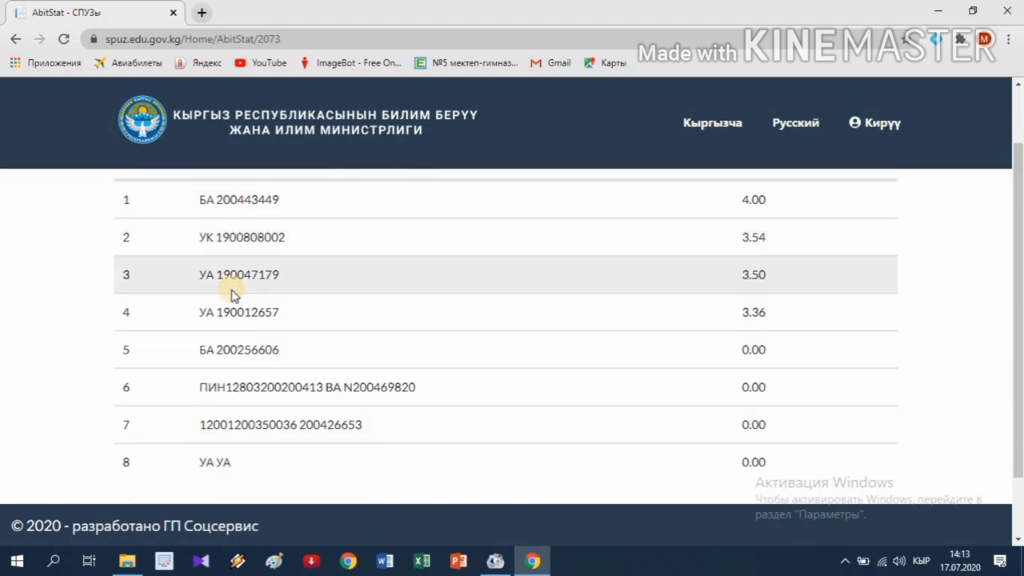
scroll(231, 295, up, 1)
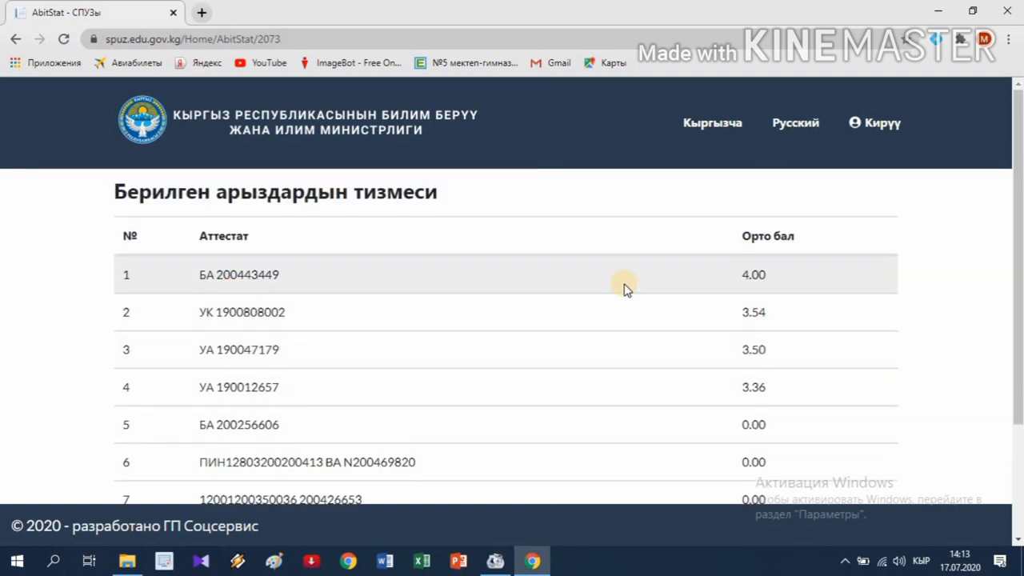